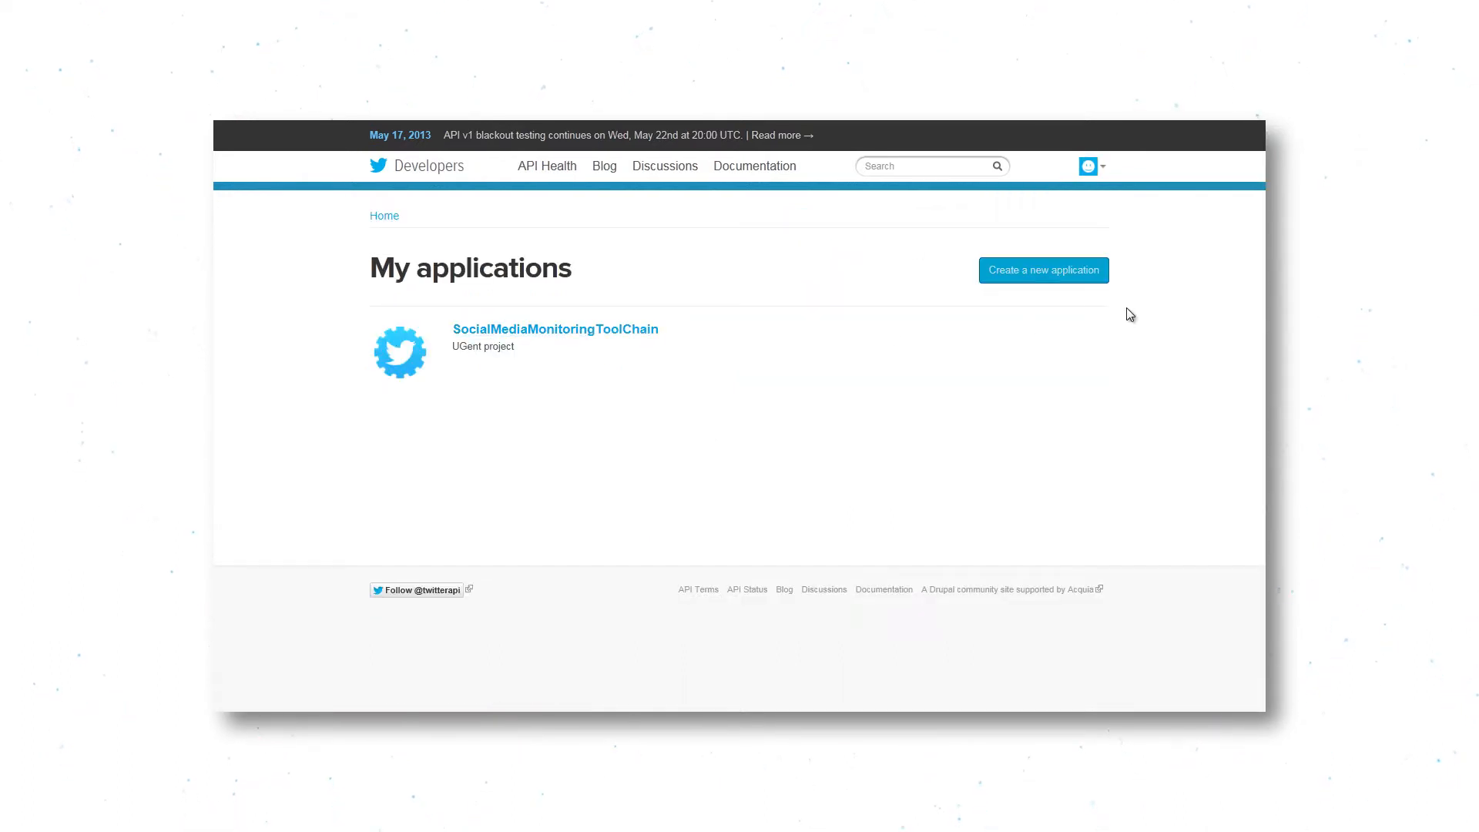
Add the Twitter API key with its consumer key, consumer secret, access token and access token secret, and view the account's profile page
{"action": "scroll", "coordinate": [1130, 314], "scroll_direction": "down", "scroll_amount": 5}
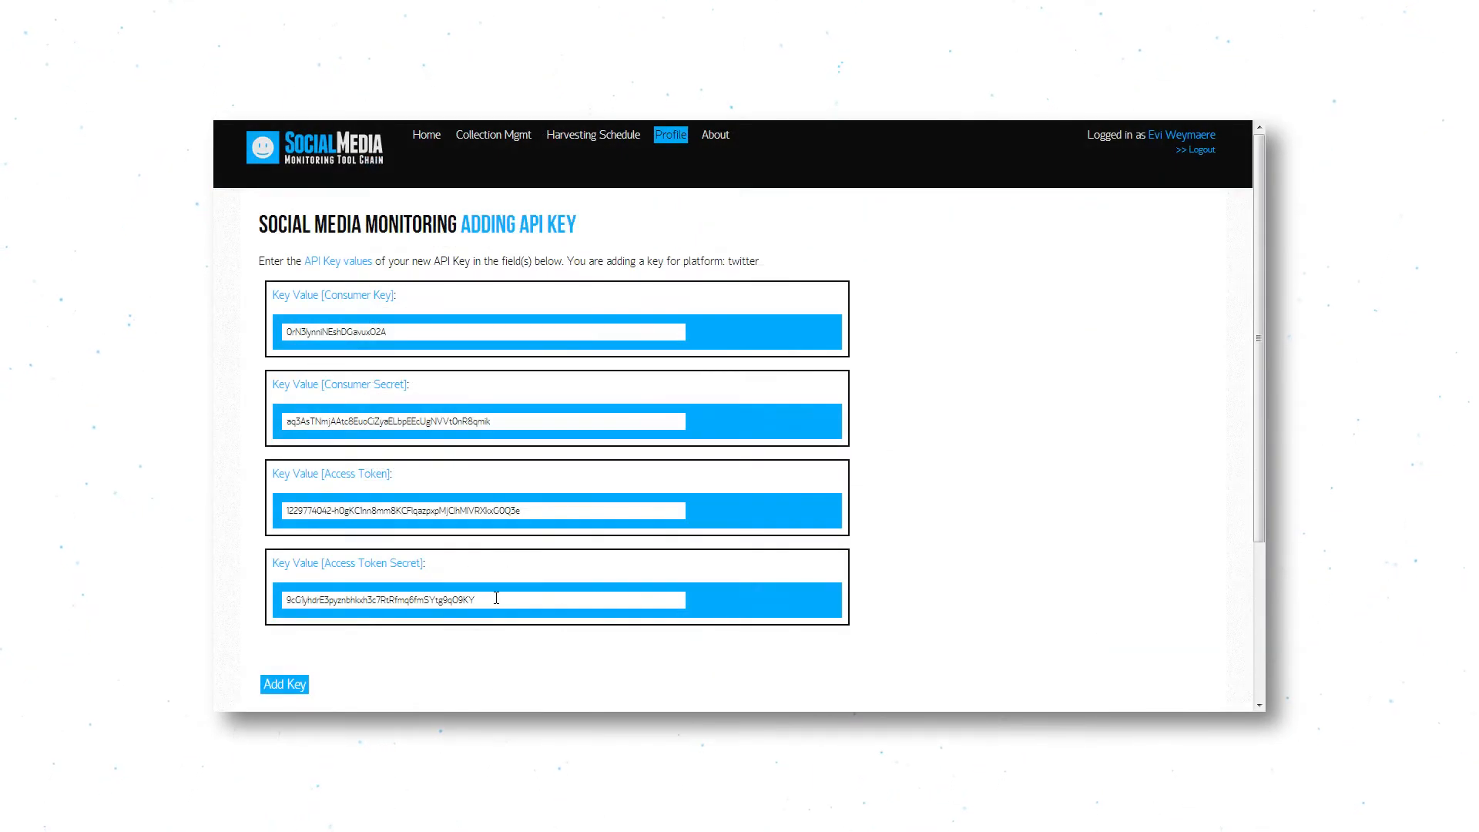
{"action": "left_click", "coordinate": [289, 685]}
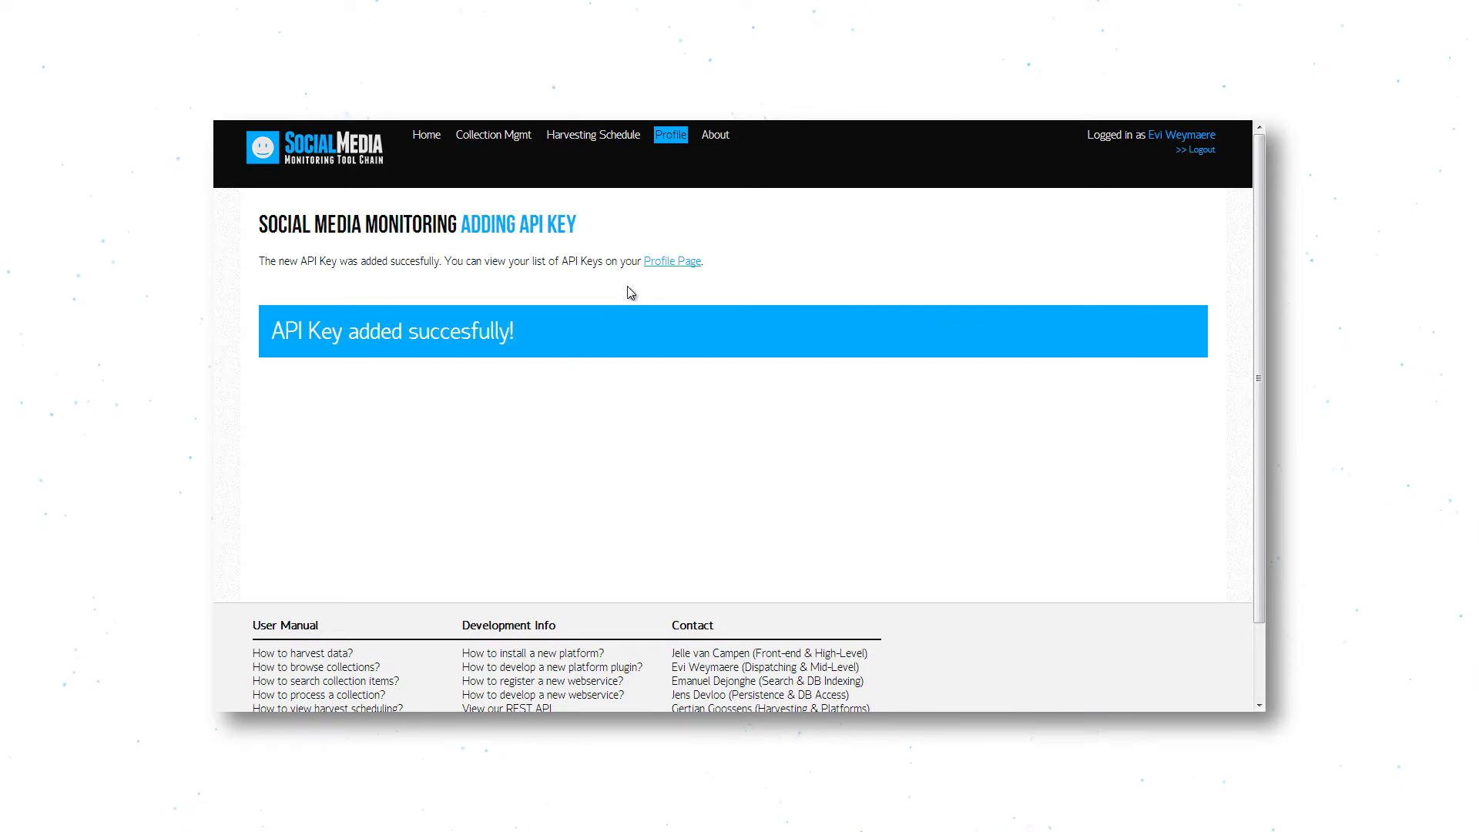
{"action": "left_click", "coordinate": [656, 263]}
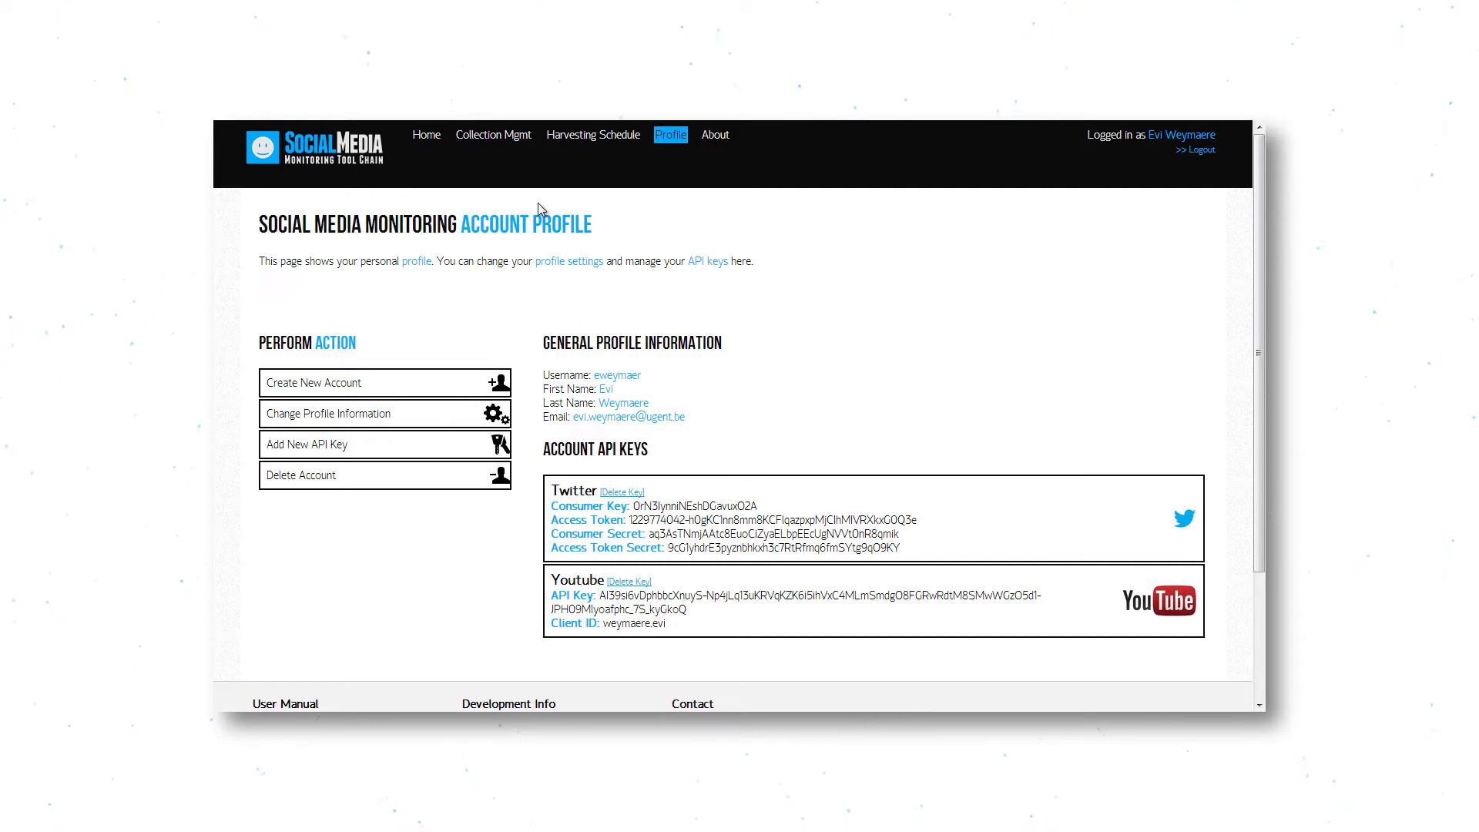
Start a new collection on the Twitter platform with Stream as its data type
{"action": "left_click", "coordinate": [512, 144]}
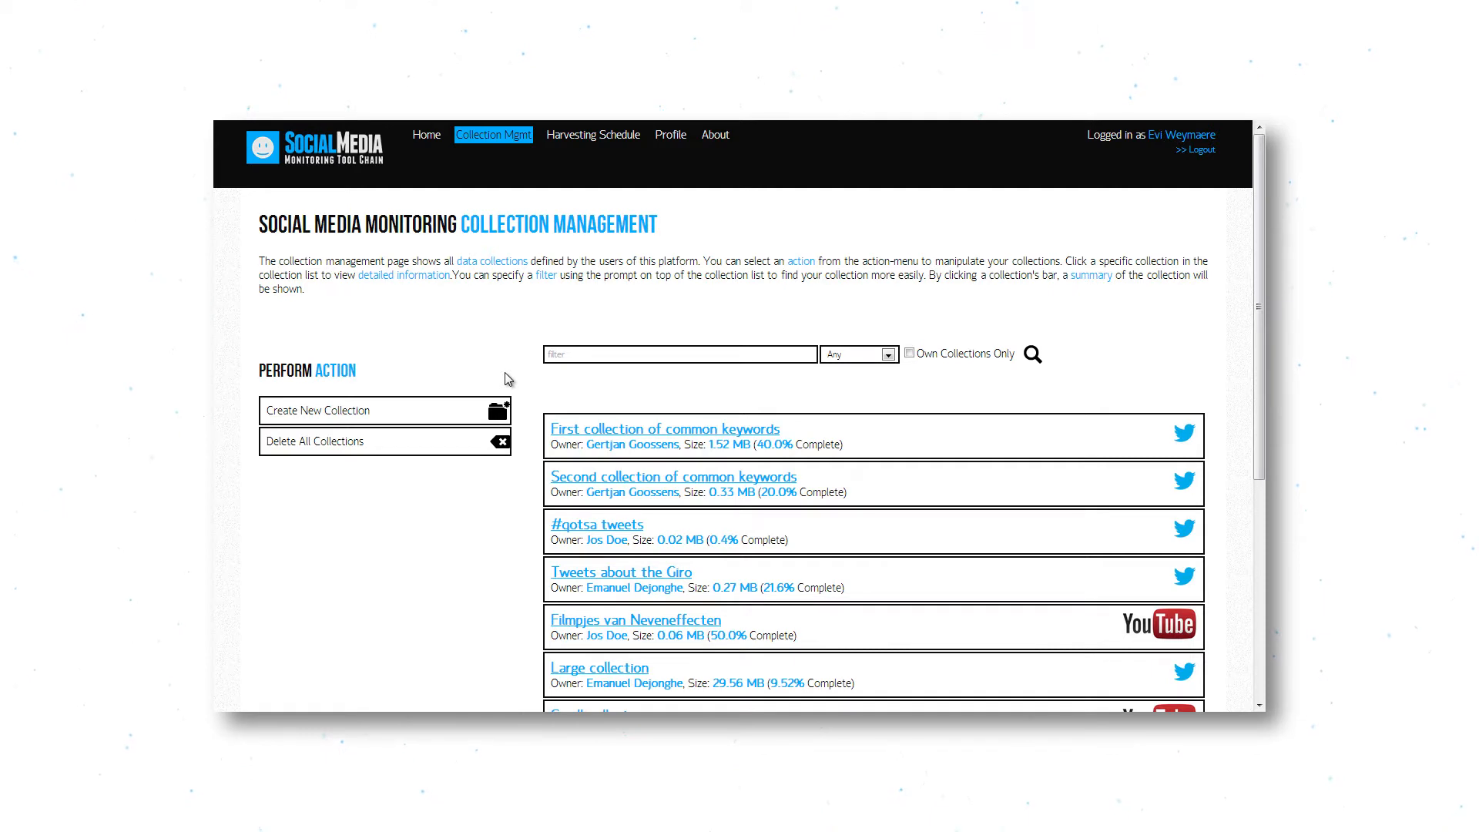
{"action": "left_click", "coordinate": [459, 415]}
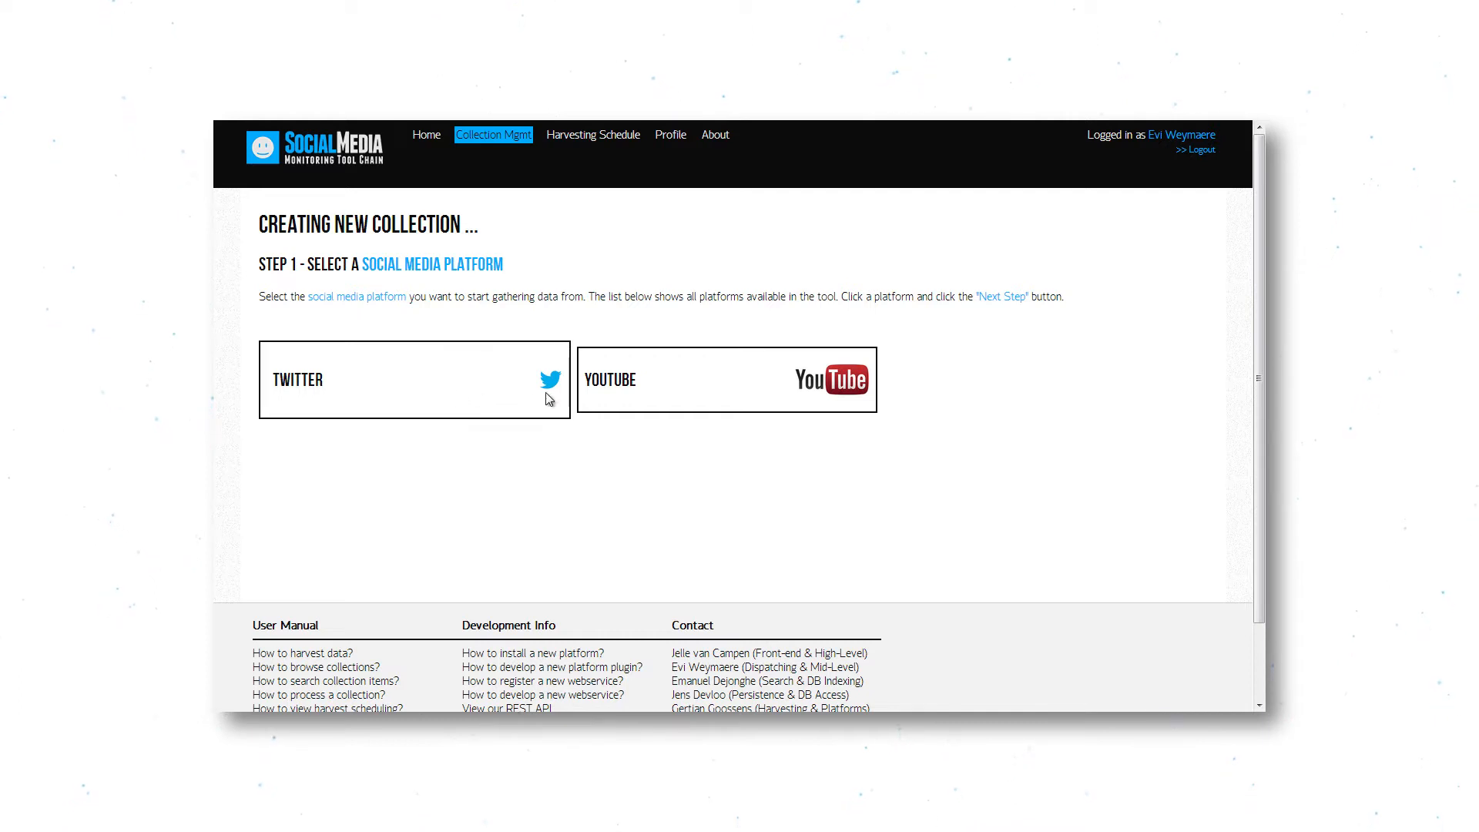
{"action": "left_click", "coordinate": [433, 386]}
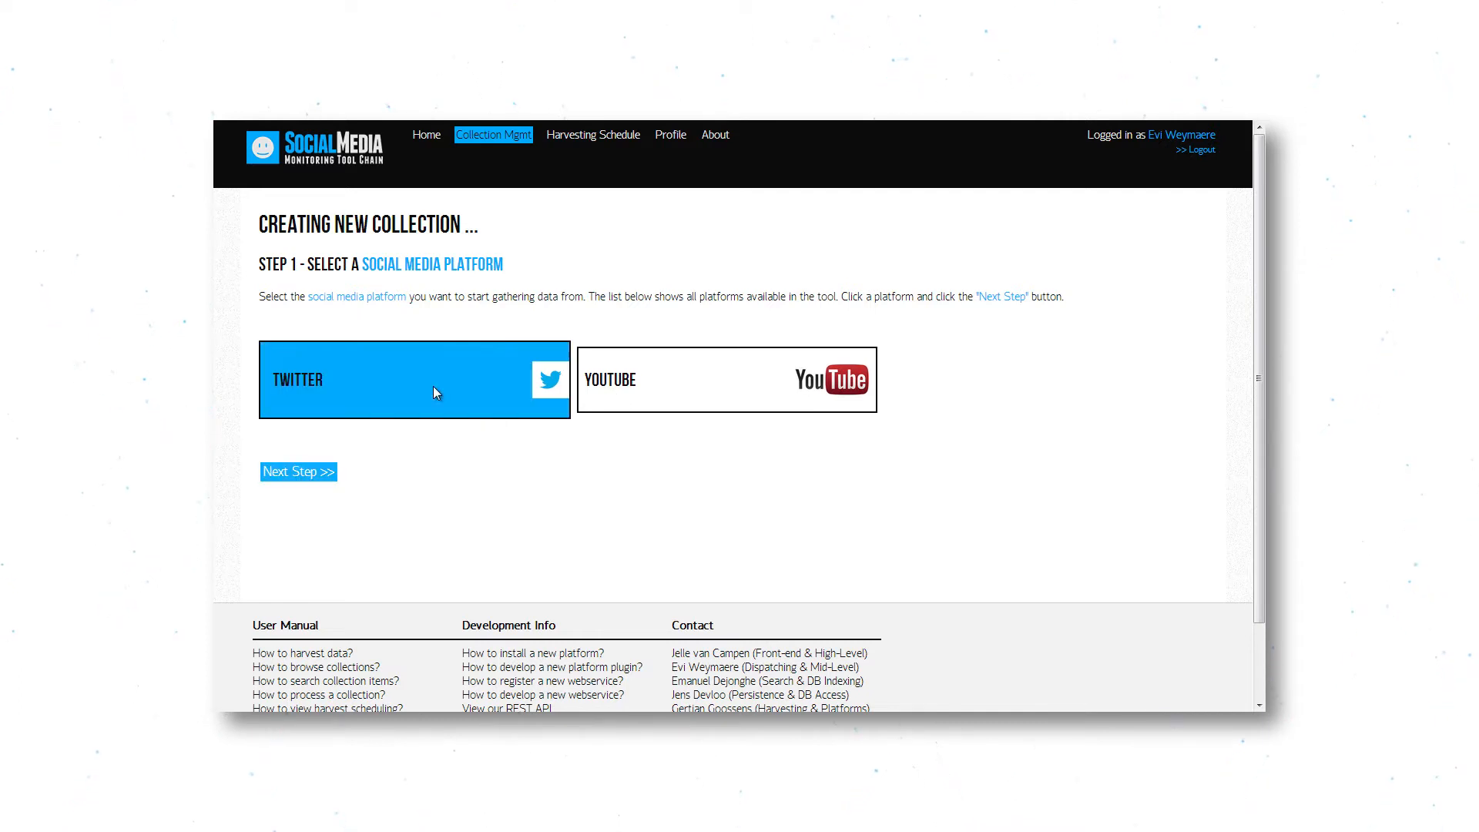
{"action": "left_click", "coordinate": [309, 472]}
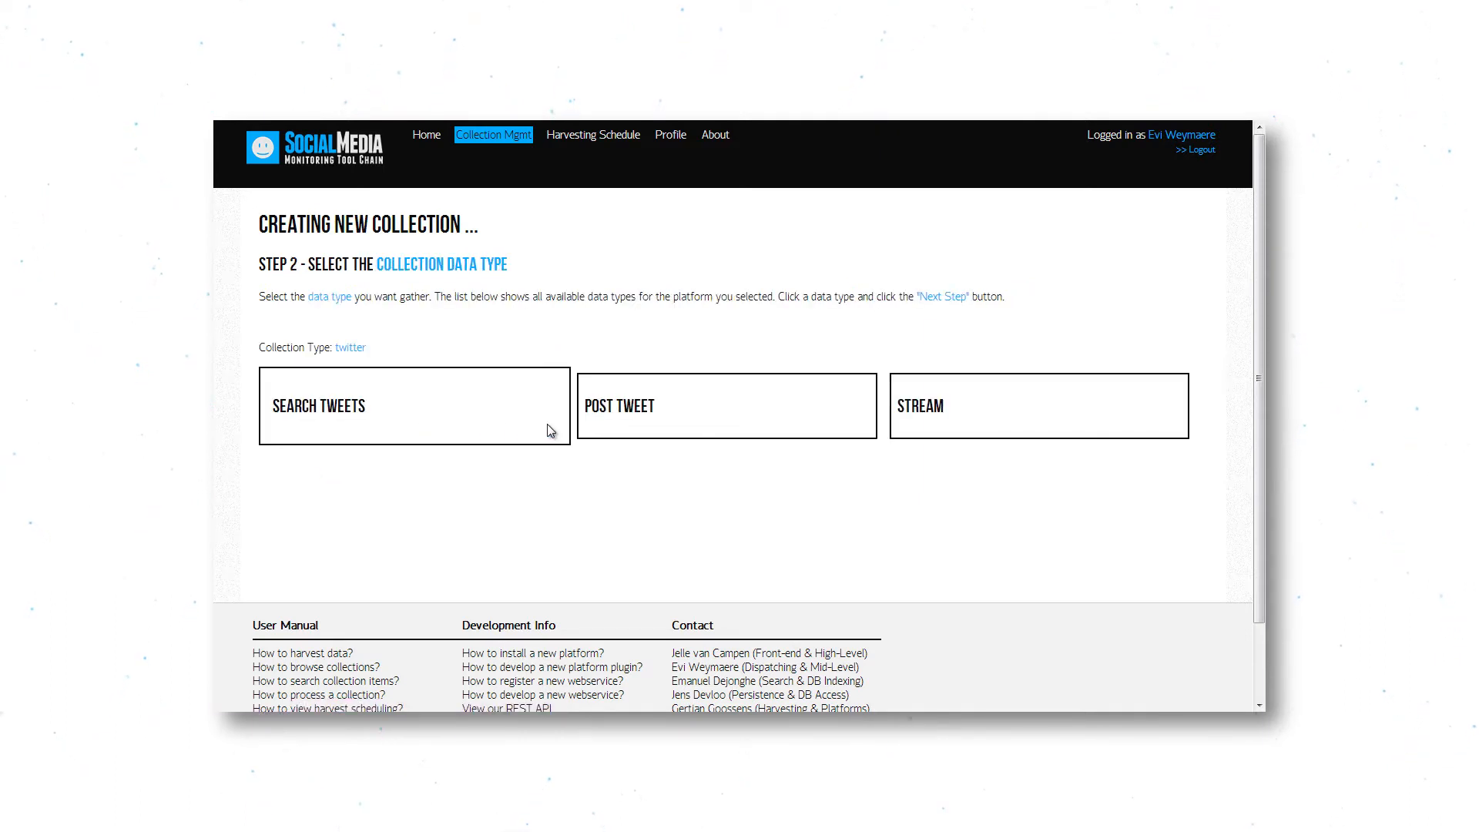
{"action": "left_click", "coordinate": [947, 428]}
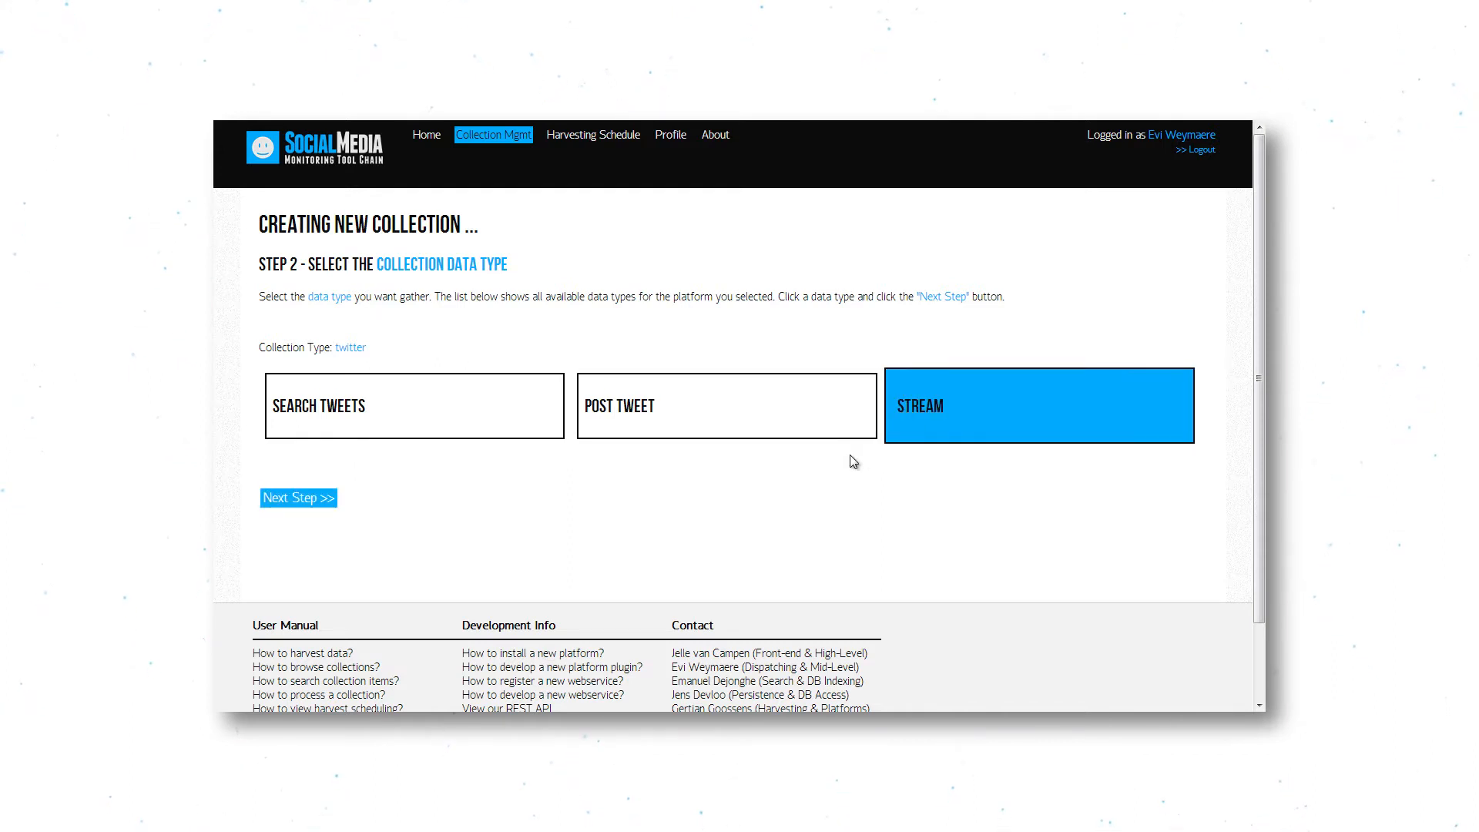
{"action": "left_click", "coordinate": [304, 498]}
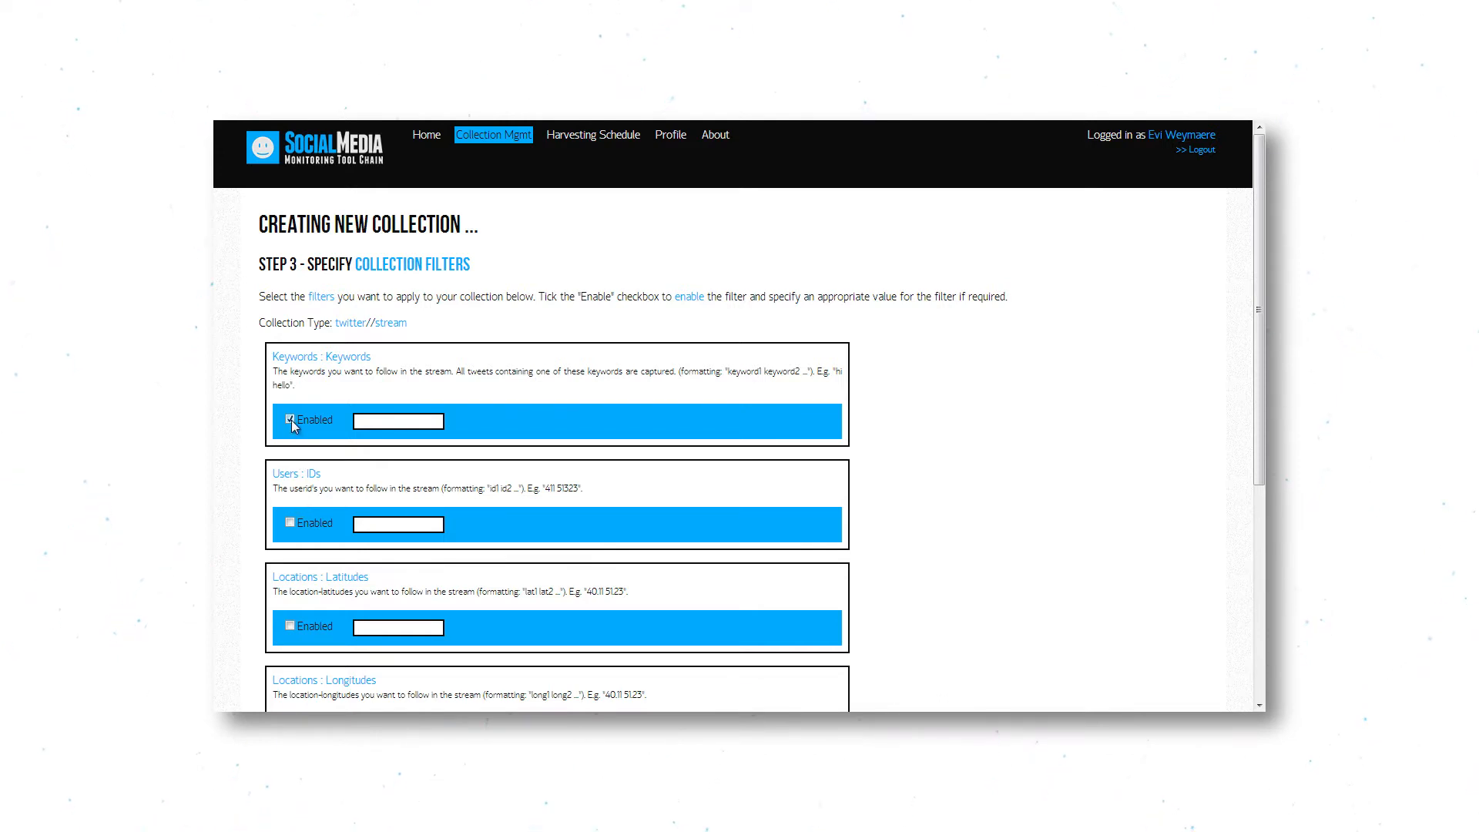
Set the enabled Keywords filter to "media" and continue to the metadata selection
{"action": "left_click", "coordinate": [376, 420]}
{"action": "type", "text": "media"}
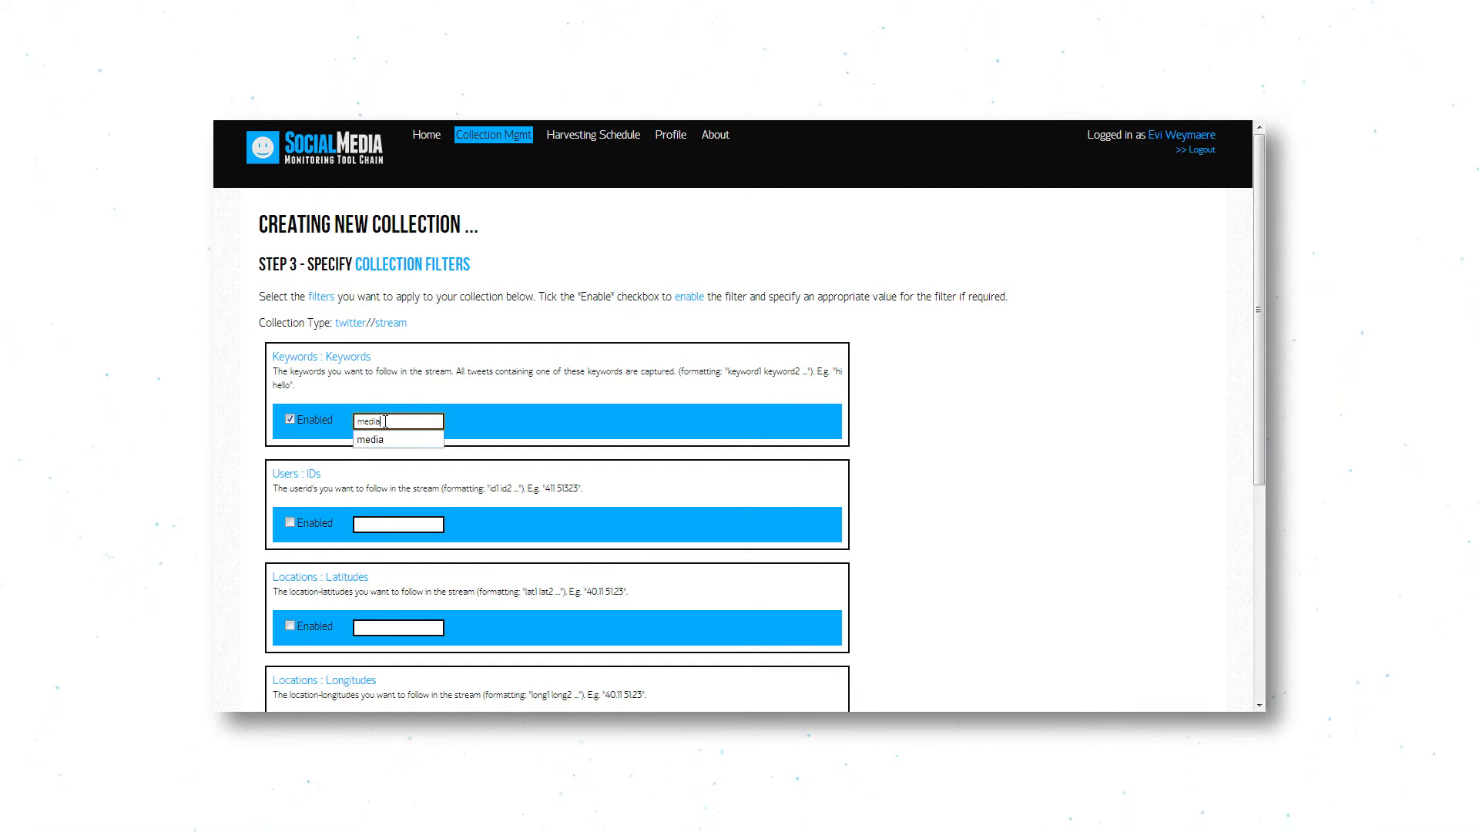
{"action": "scroll", "coordinate": [403, 521], "scroll_direction": "down", "scroll_amount": 1}
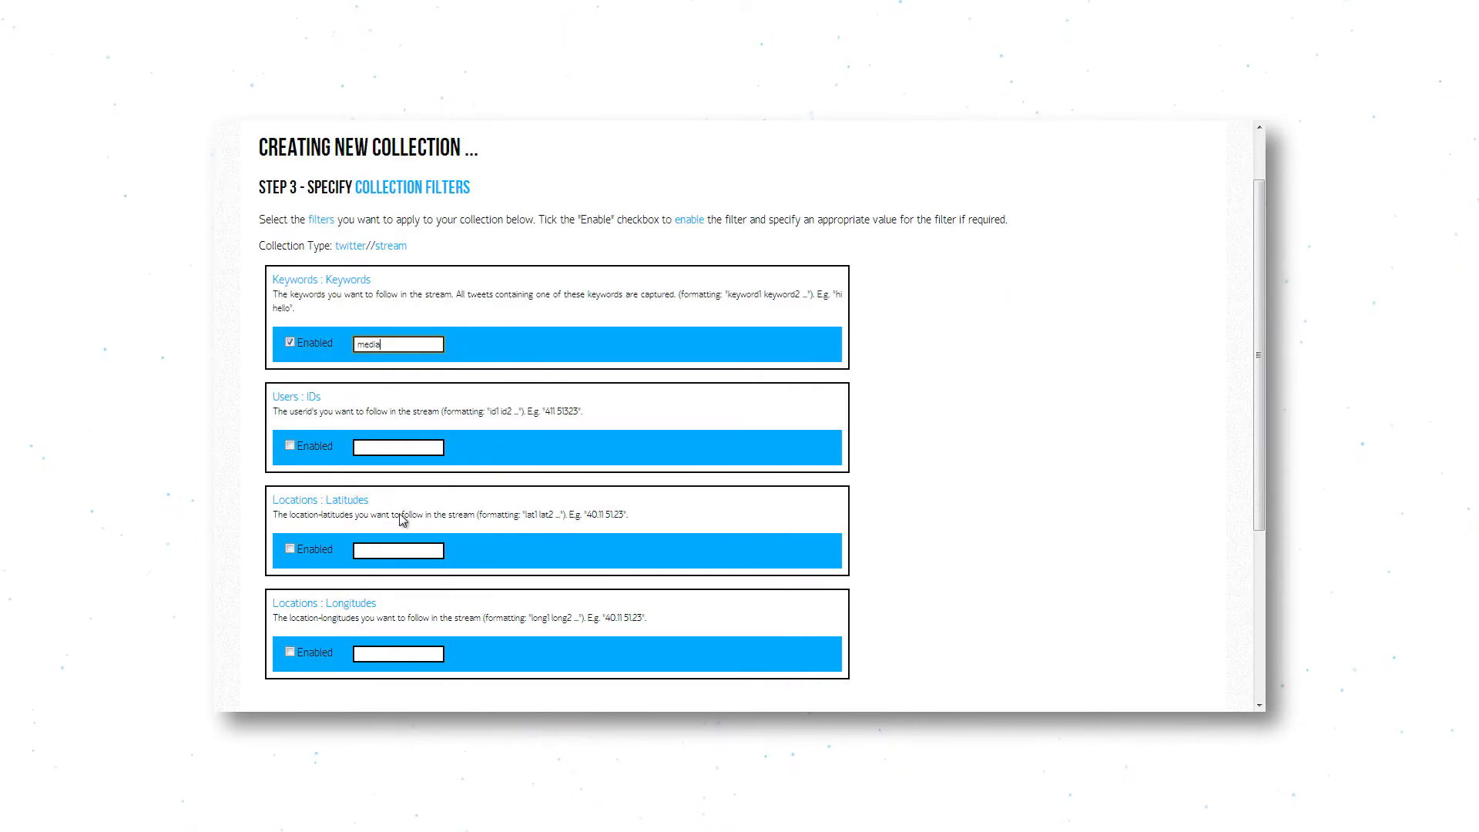
{"action": "scroll", "coordinate": [403, 521], "scroll_direction": "down", "scroll_amount": 1}
{"action": "left_click", "coordinate": [312, 665]}
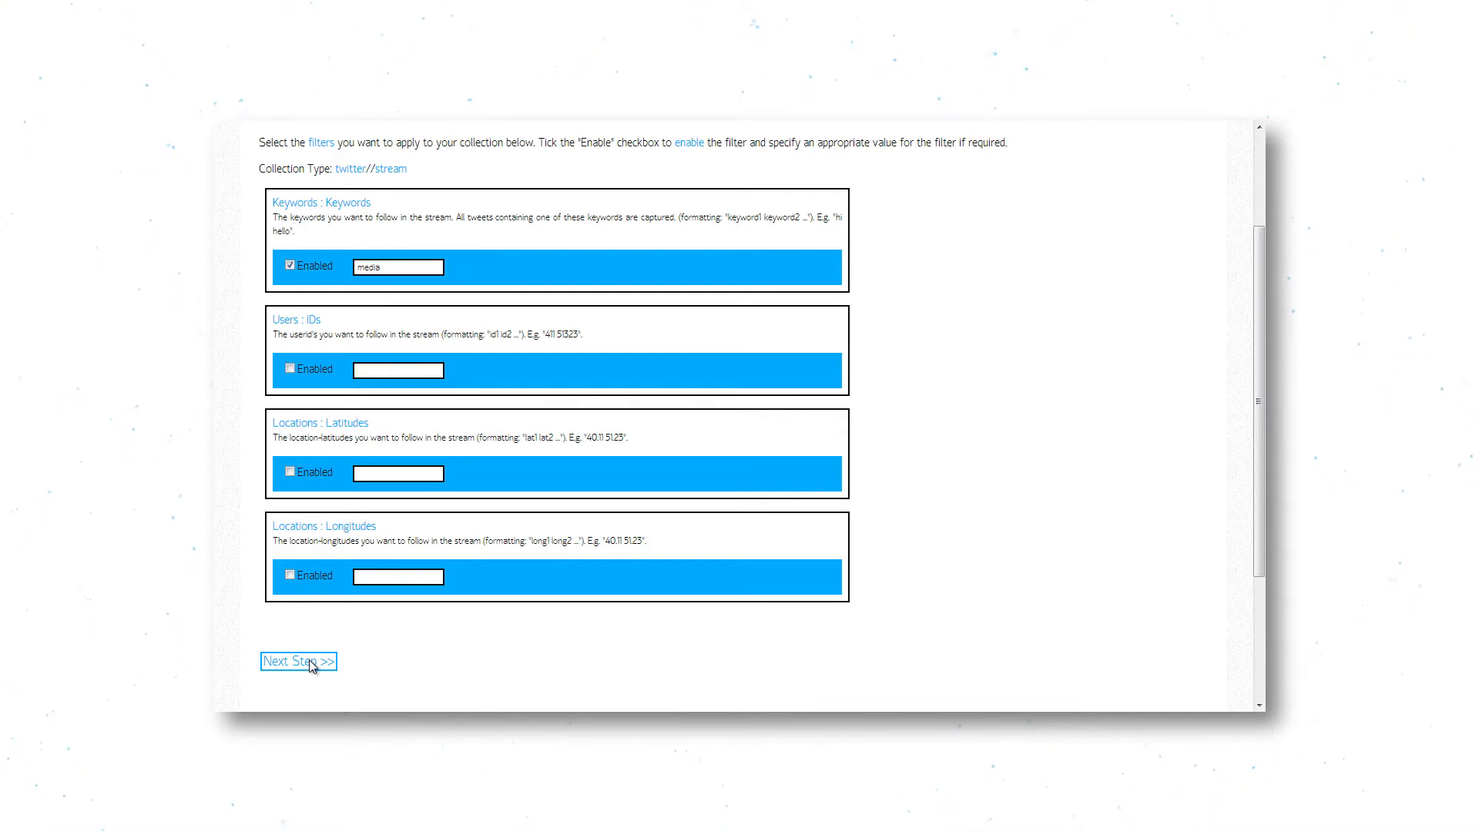
{"action": "left_click", "coordinate": [312, 664]}
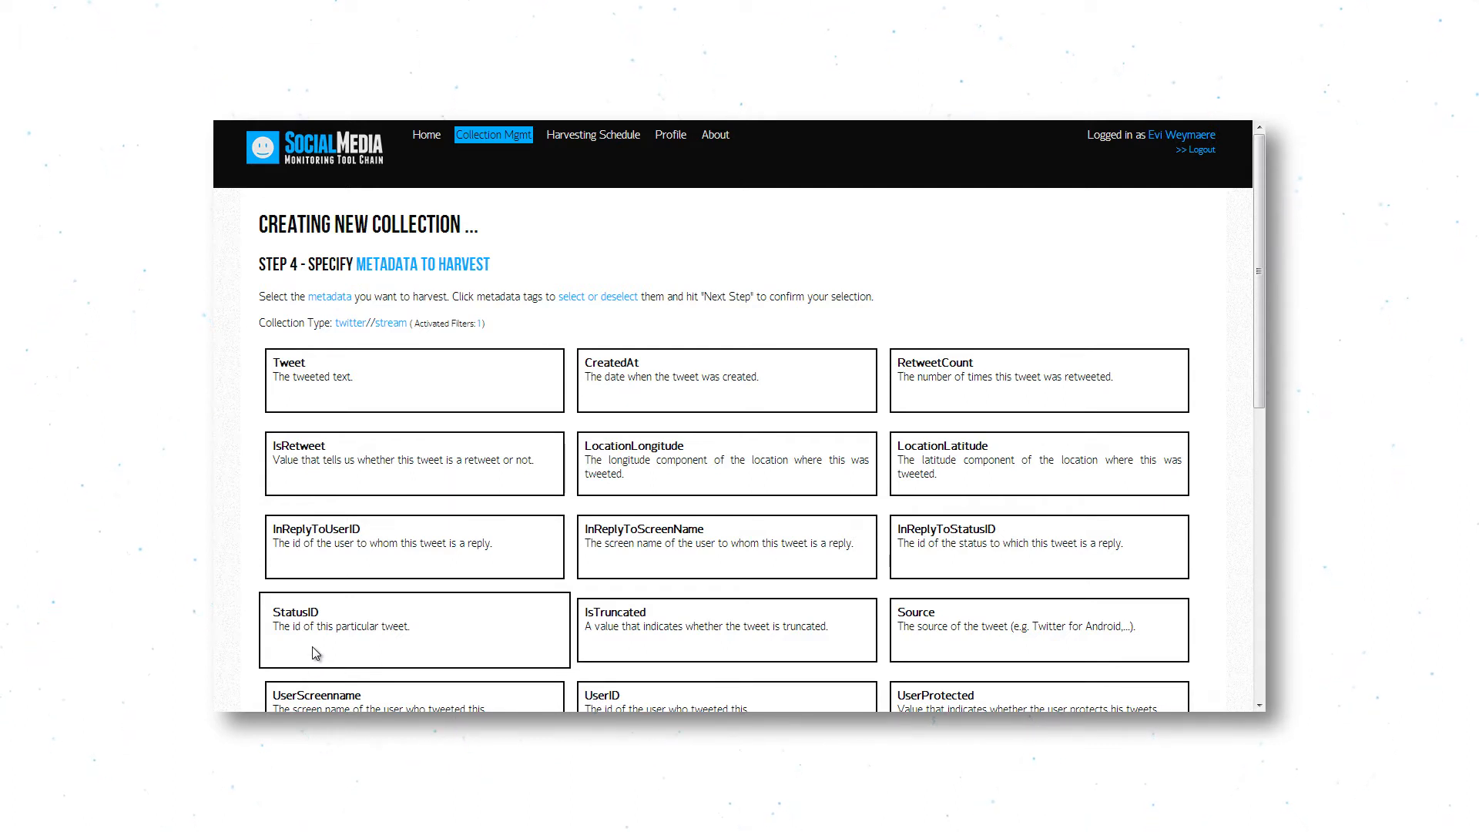
Select Tweet, CreatedAt, UserScreenname and UserLocation as the metadata to harvest and continue to the scheduling
{"action": "left_click", "coordinate": [416, 394]}
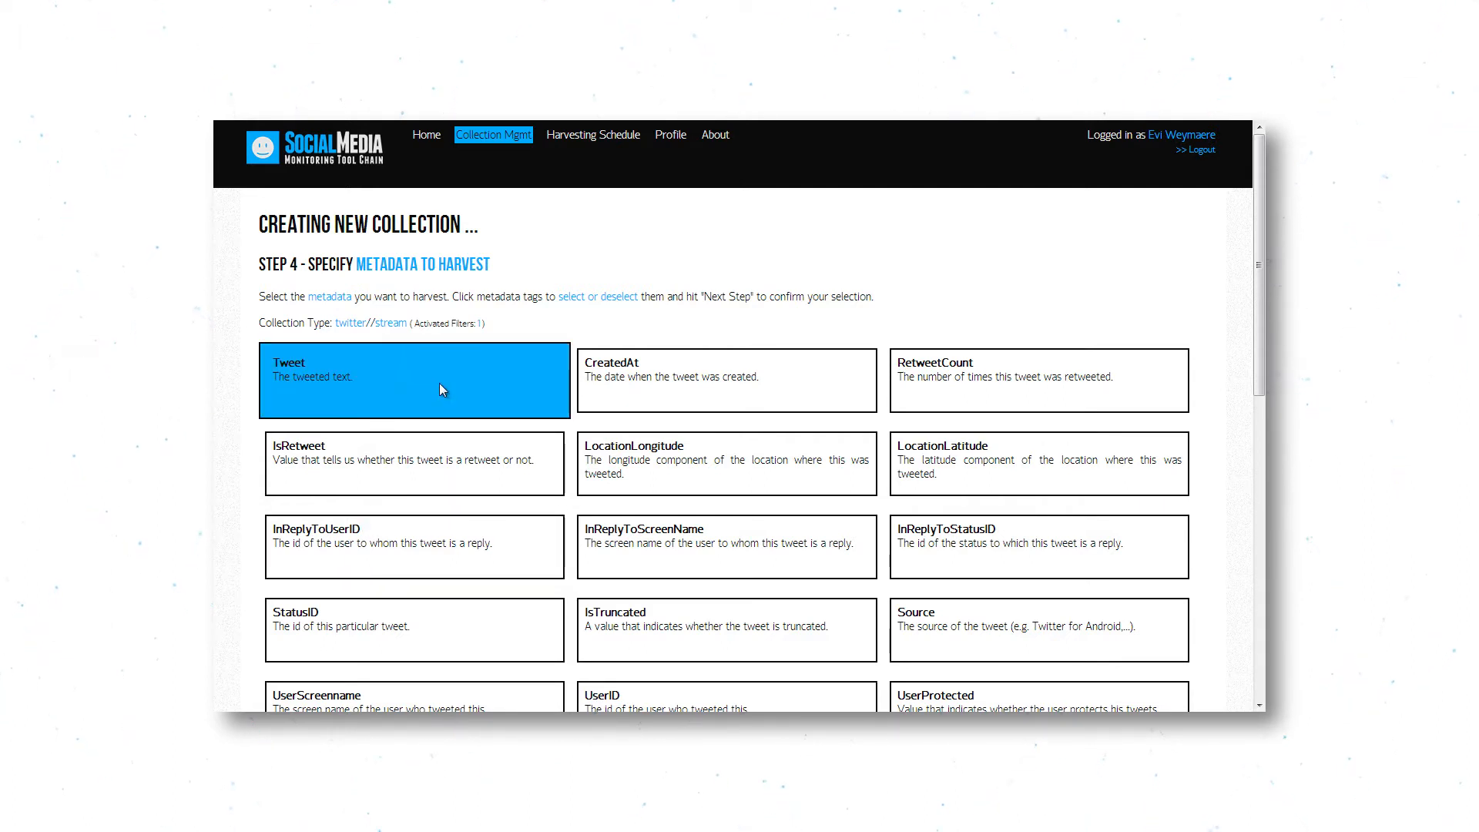
{"action": "left_click", "coordinate": [678, 382]}
{"action": "scroll", "coordinate": [678, 382], "scroll_direction": "down", "scroll_amount": 2}
{"action": "scroll", "coordinate": [678, 383], "scroll_direction": "down", "scroll_amount": 4}
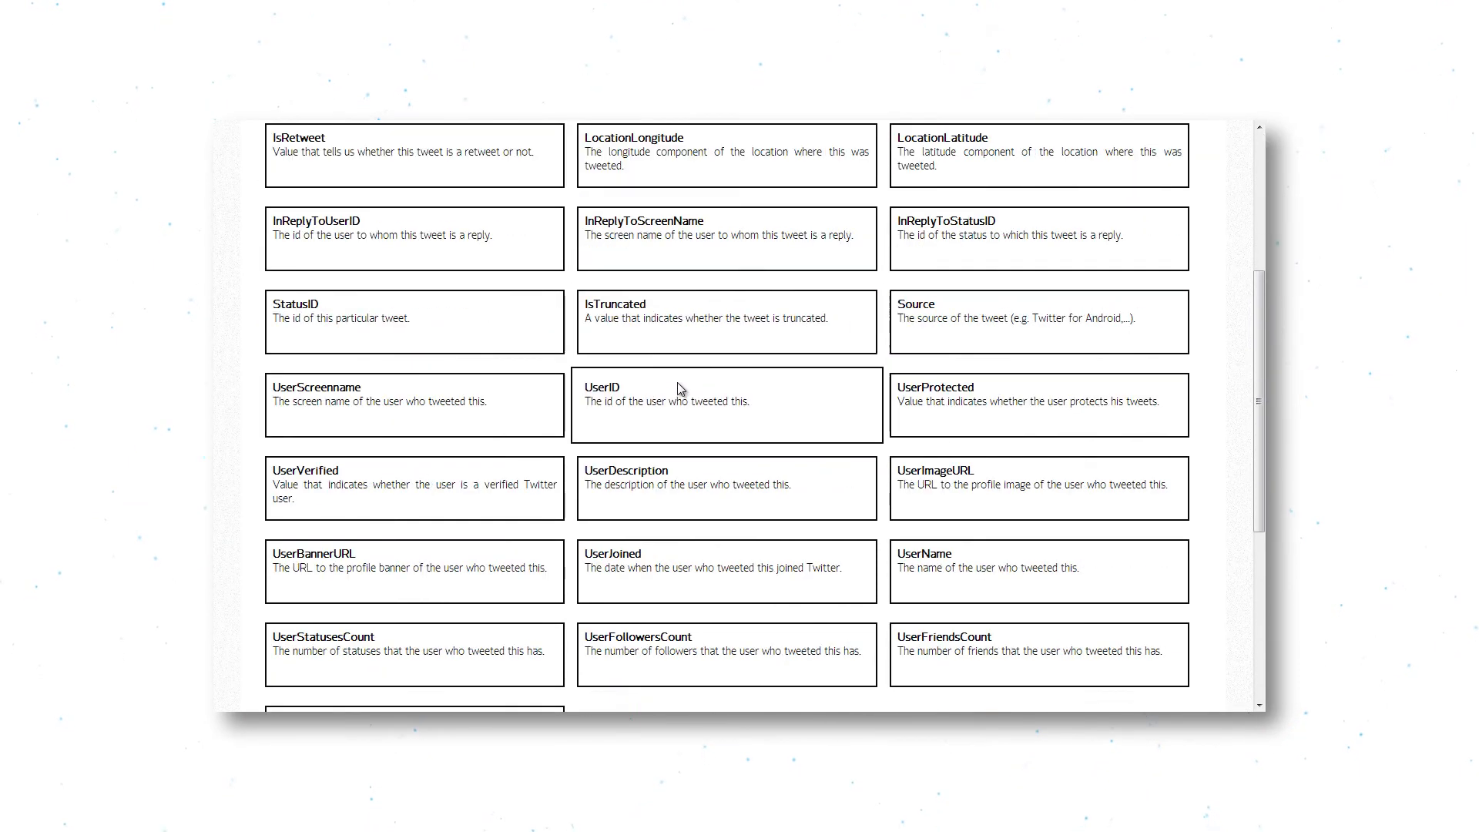
{"action": "left_click", "coordinate": [535, 266]}
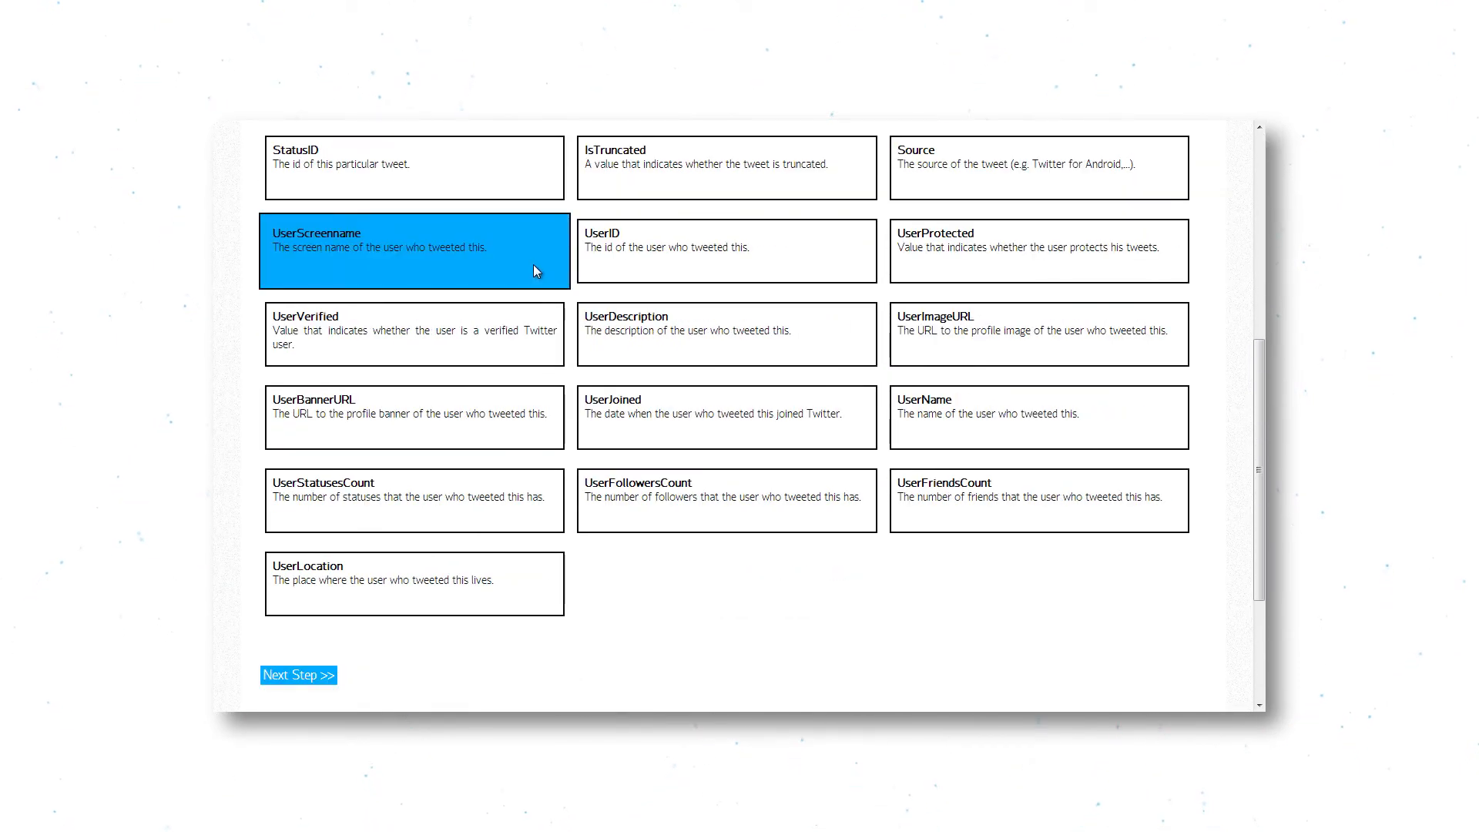
{"action": "left_click", "coordinate": [472, 576]}
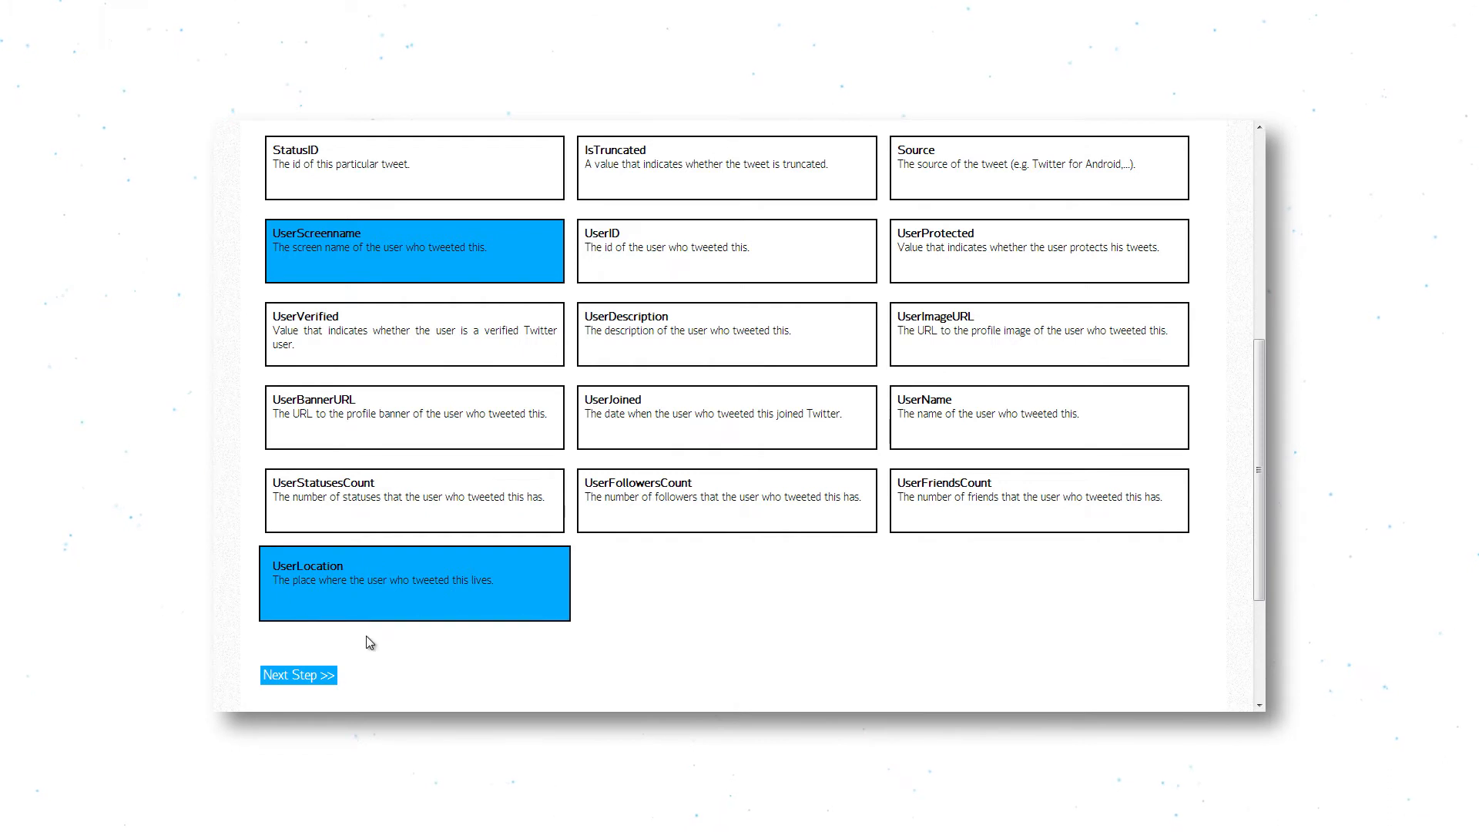
{"action": "left_click", "coordinate": [308, 676]}
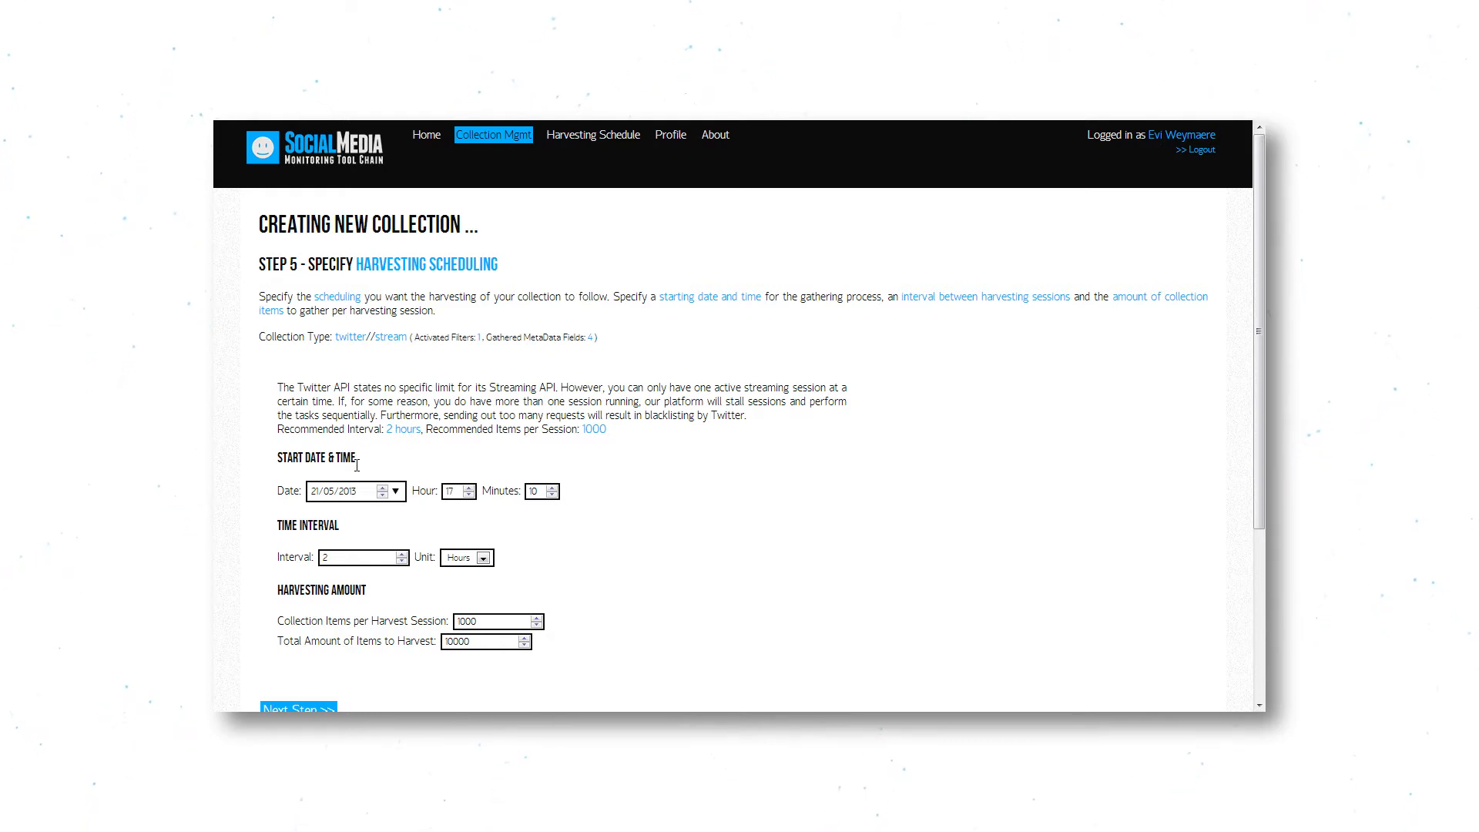
Set the harvesting interval to 1 hour and the total amount of items to 2000, and continue to the confirmation
{"action": "left_click", "coordinate": [402, 561]}
{"action": "left_click_drag", "start_coordinate": [445, 642], "coordinate": [470, 641]}
{"action": "scroll", "coordinate": [376, 661], "scroll_direction": "down", "scroll_amount": 1}
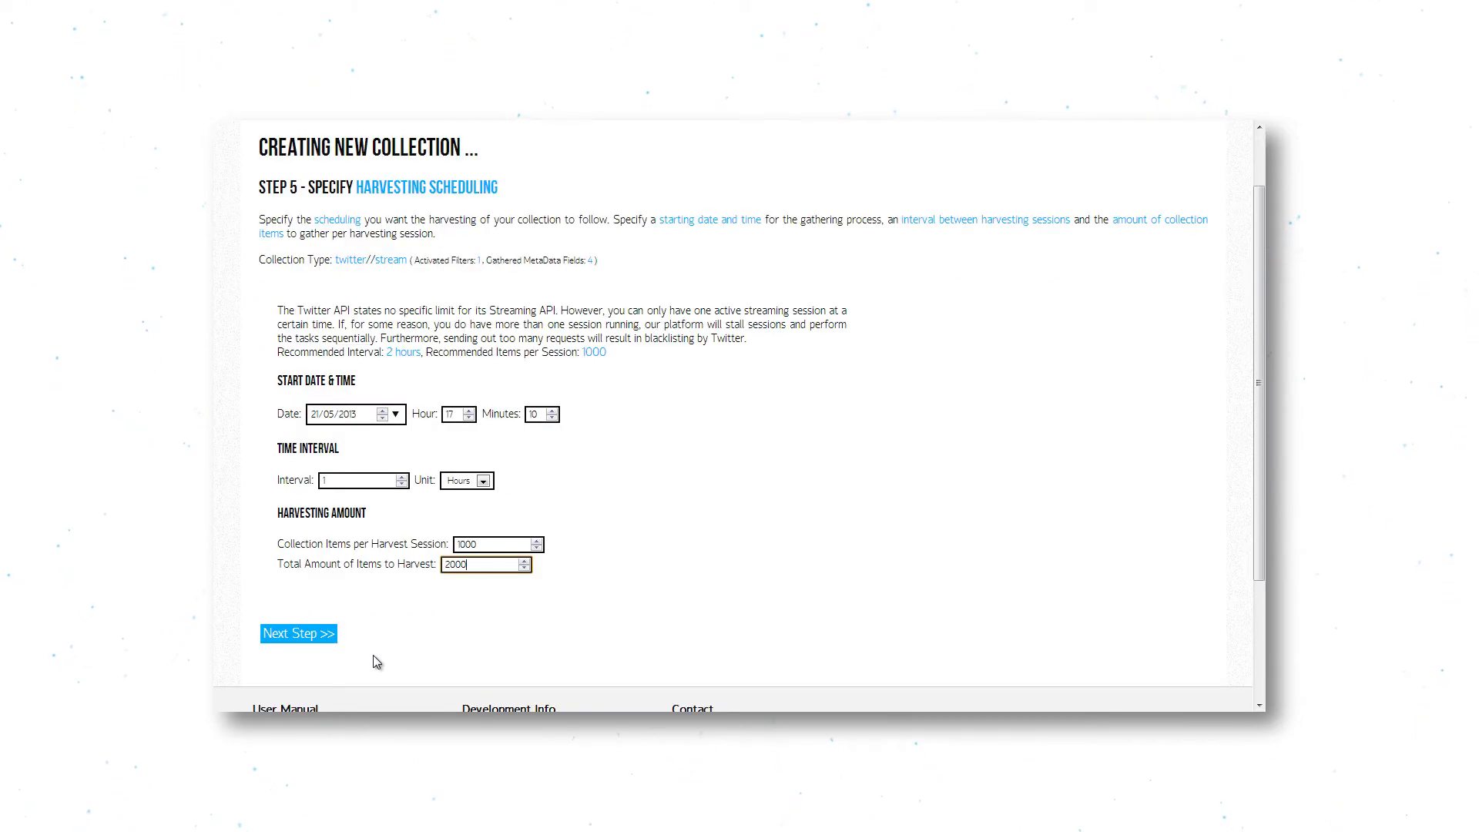
{"action": "left_click", "coordinate": [323, 636]}
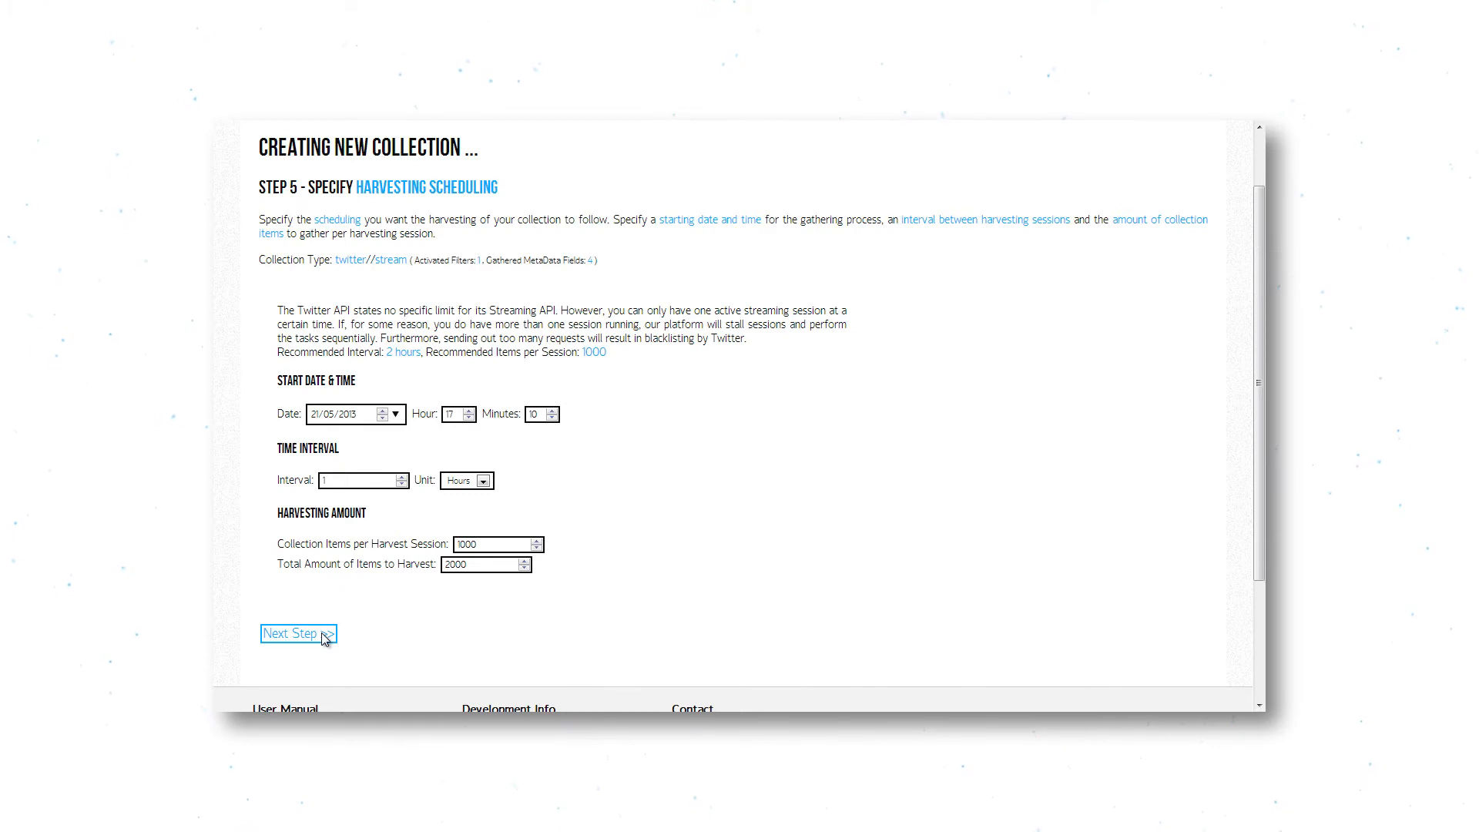
{"action": "left_click", "coordinate": [324, 637]}
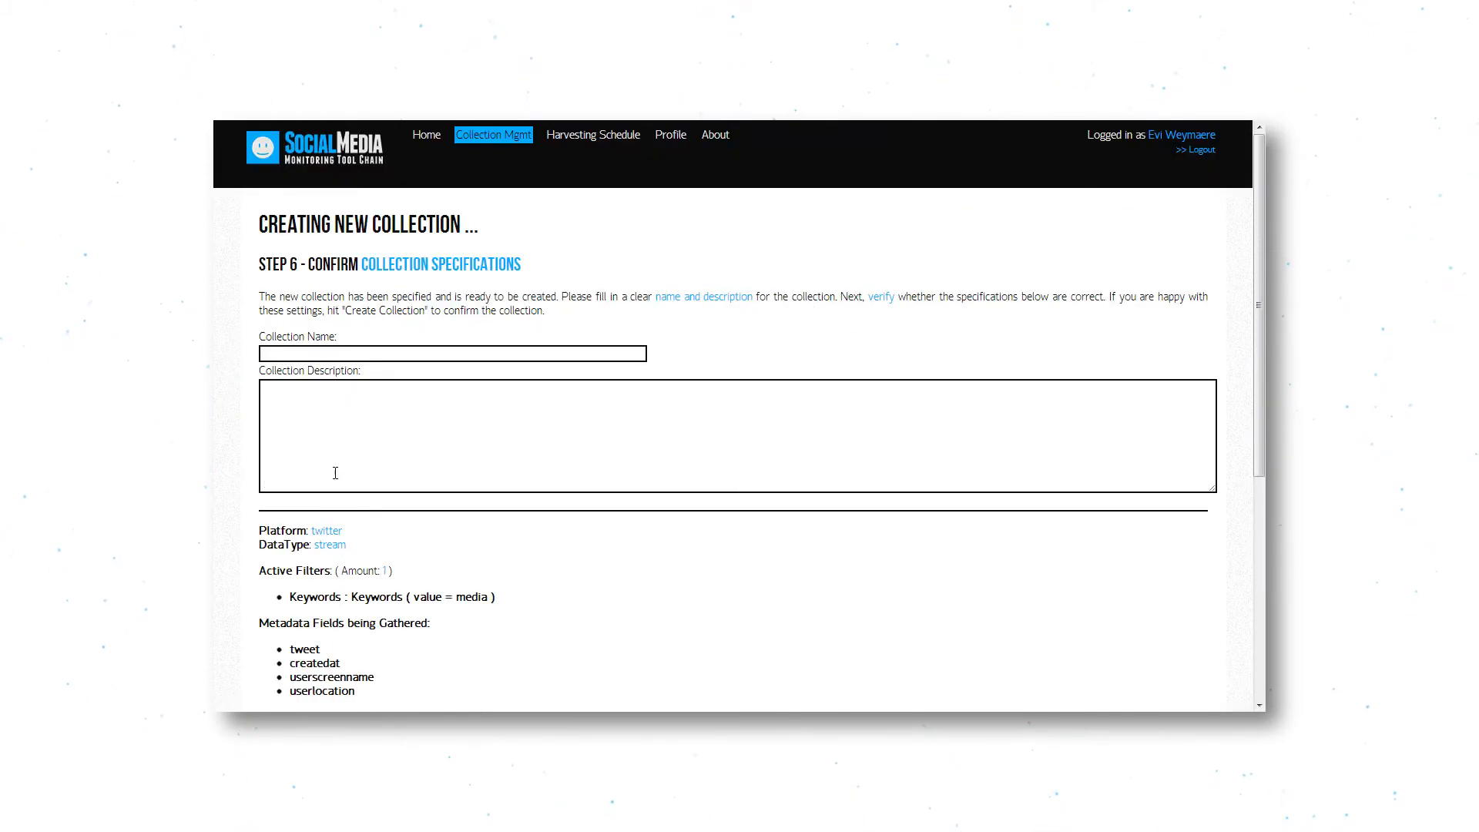
Name the collection with the owner's first name plus "media tweets", describe it as "Tweets containing the word media.", and create it
{"action": "left_click", "coordinate": [365, 354]}
{"action": "type", "text": "Evi's media tweetss"}
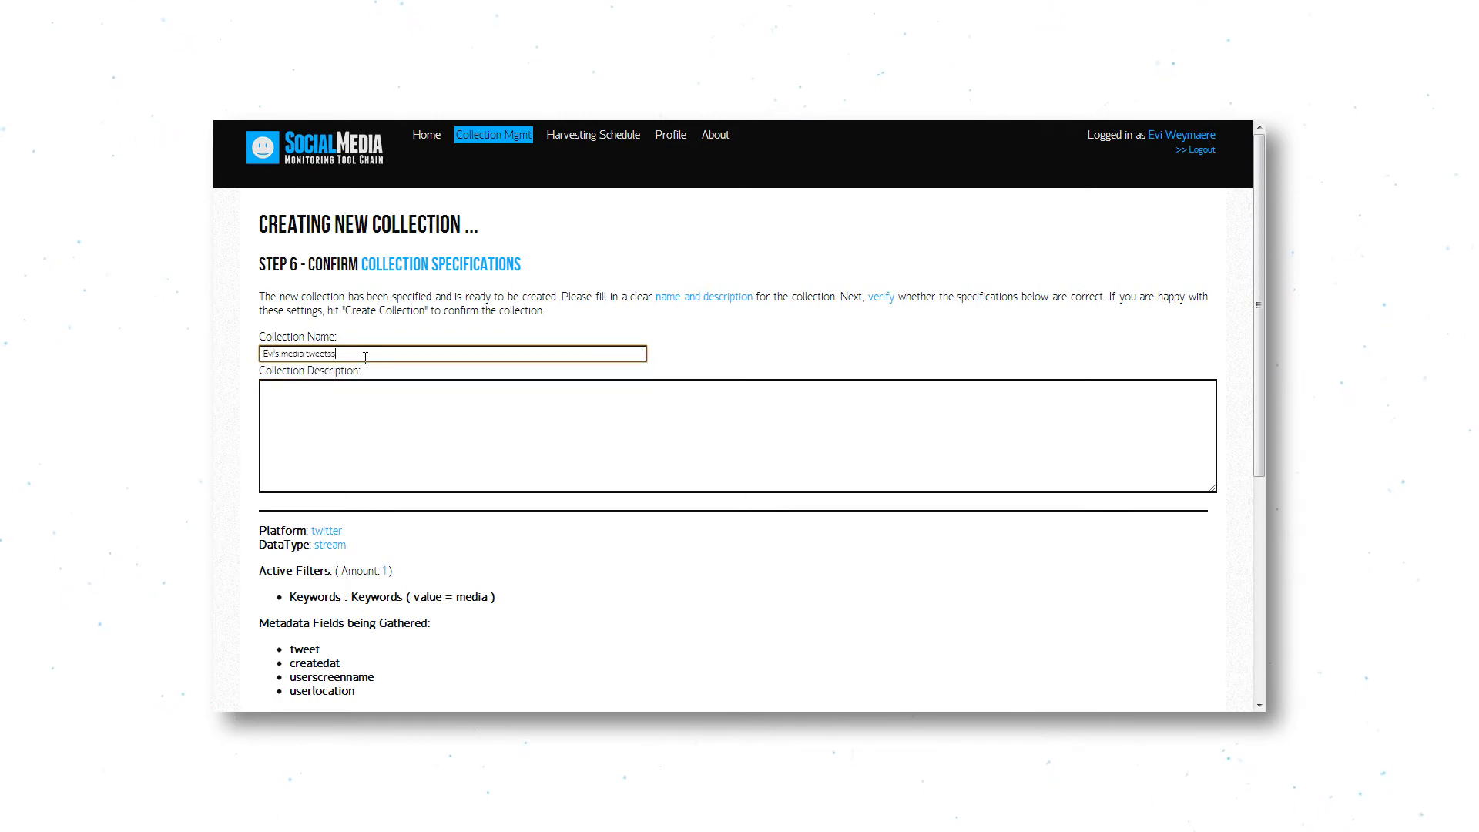
{"action": "key", "text": "BackSpace"}
{"action": "left_click", "coordinate": [355, 399]}
{"action": "type", "text": "Tweets containing the word media."}
{"action": "scroll", "coordinate": [254, 561], "scroll_direction": "down", "scroll_amount": 3}
{"action": "left_click", "coordinate": [300, 568]}
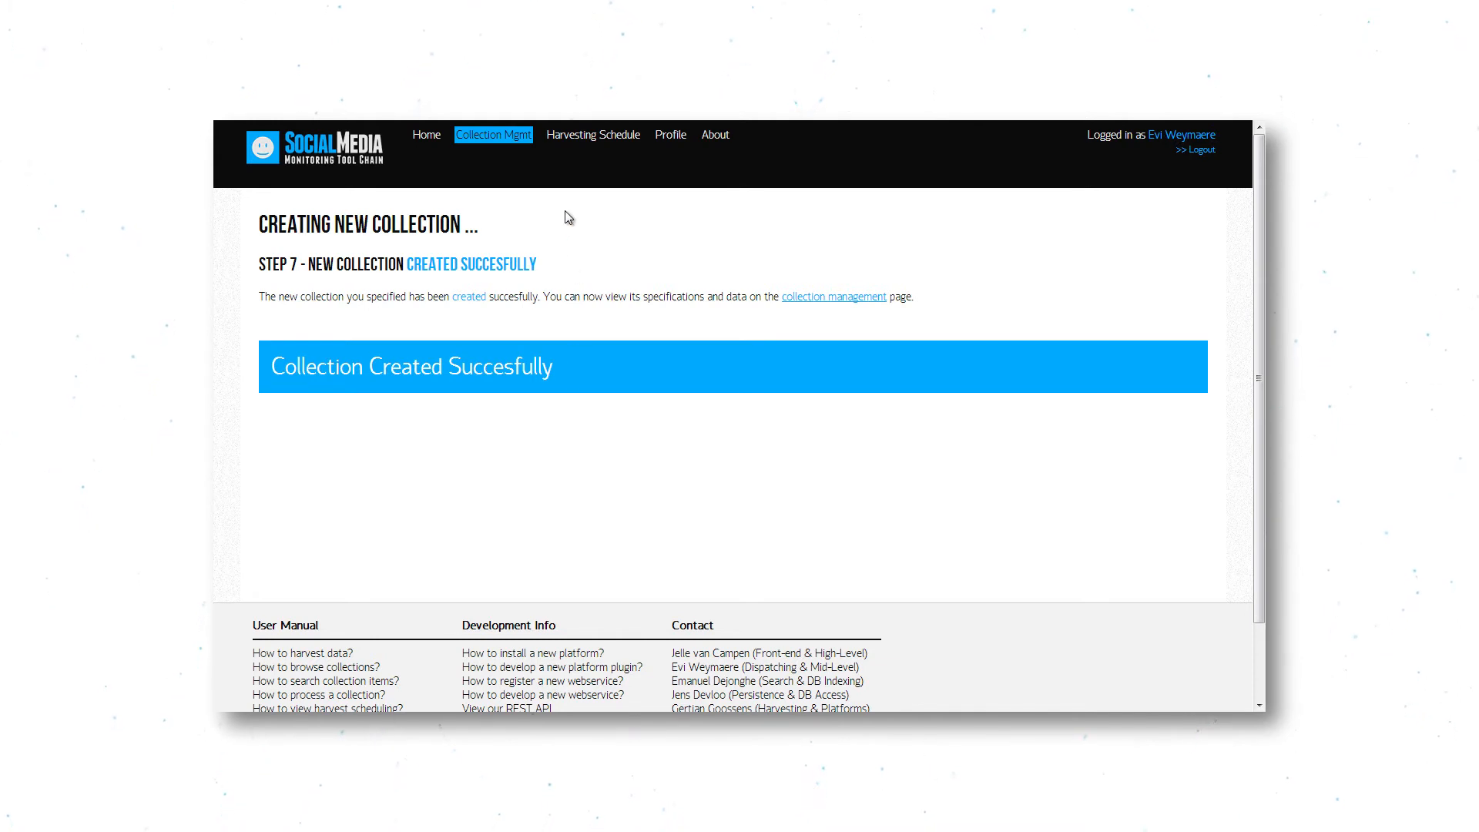
View the new media tweets collection's session details in the harvesting schedule and follow its link
{"action": "left_click", "coordinate": [563, 145]}
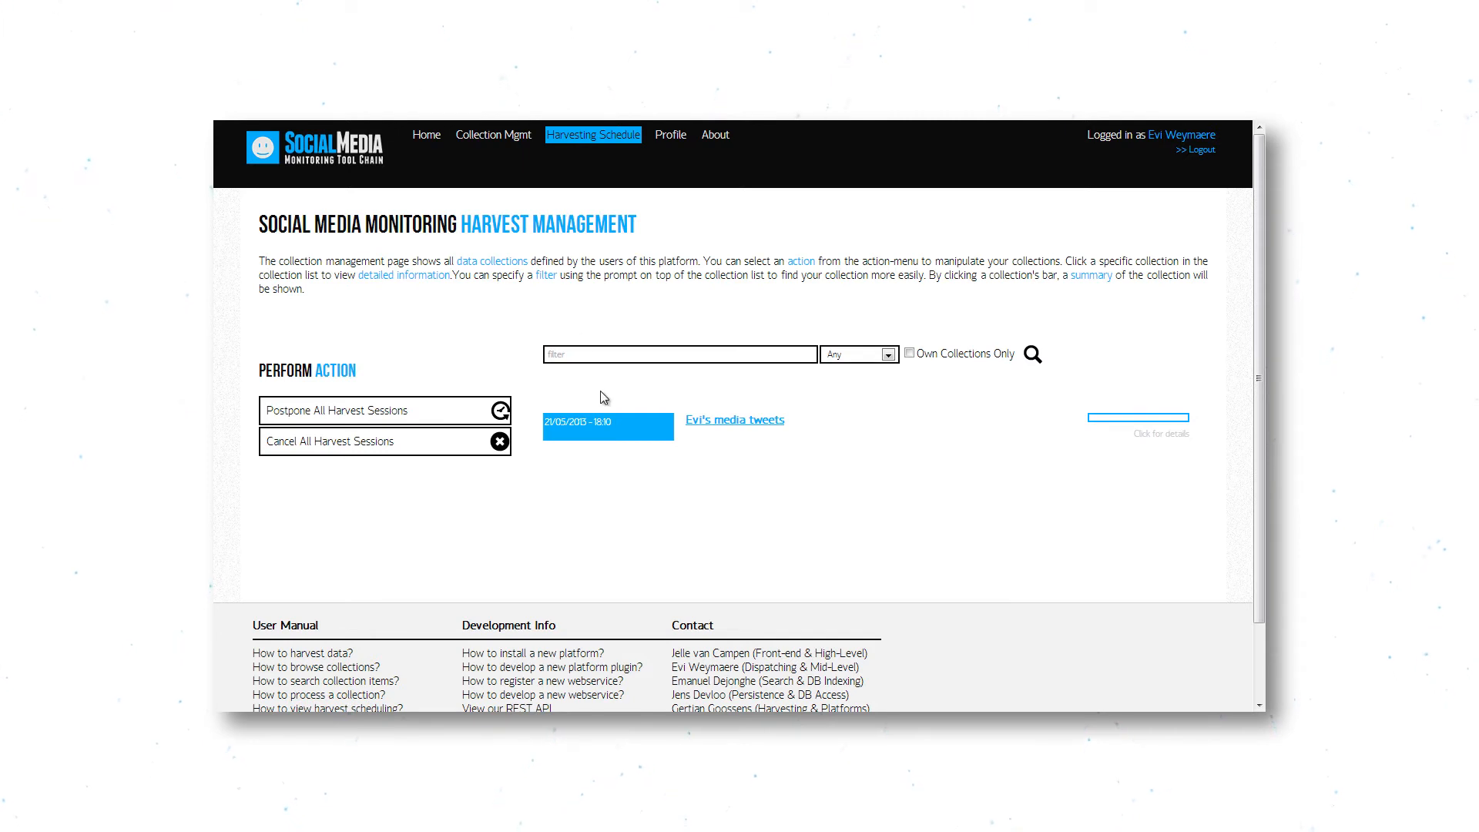
{"action": "left_click", "coordinate": [882, 429]}
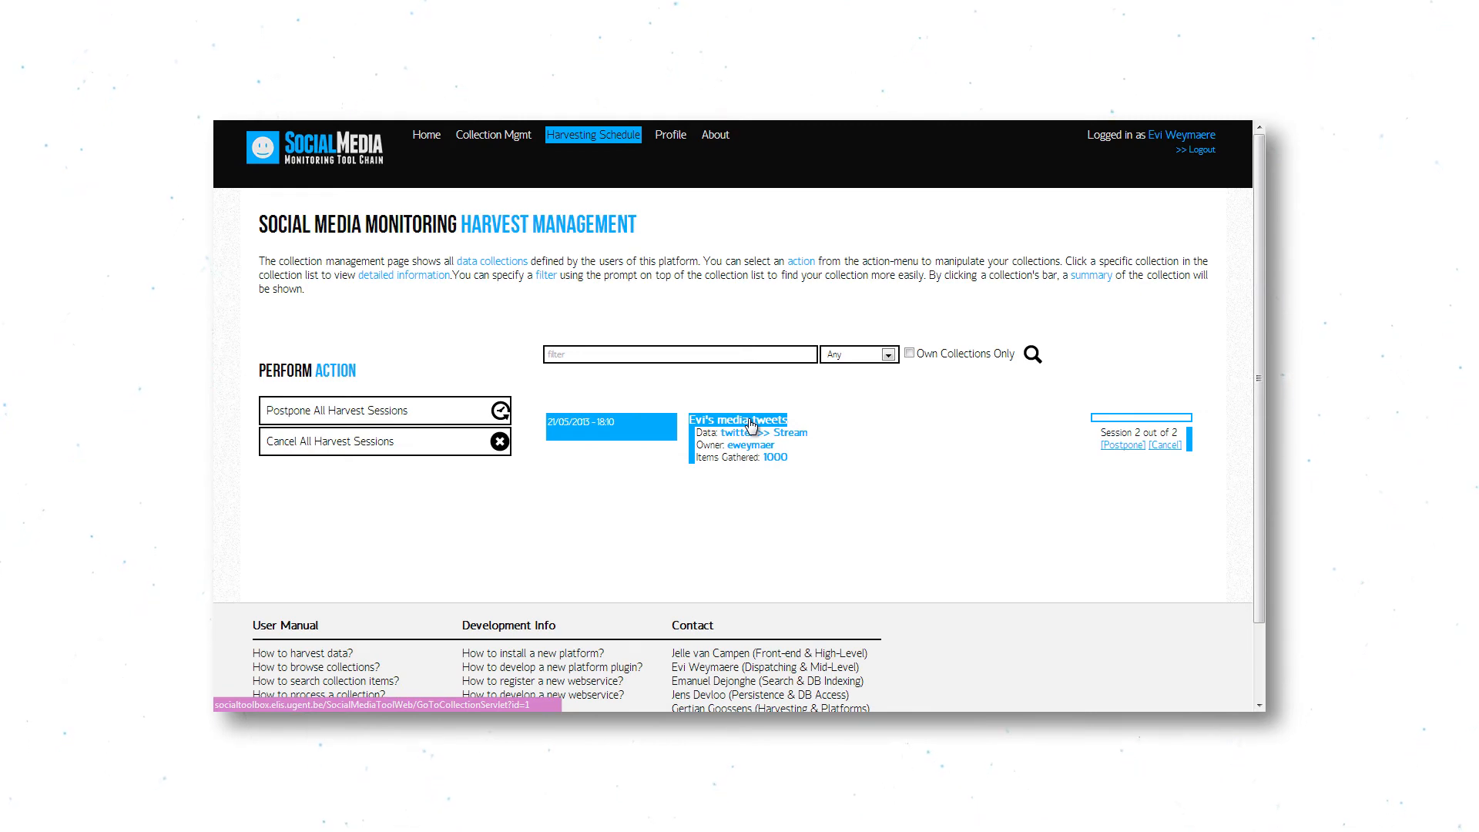
{"action": "left_click", "coordinate": [751, 423]}
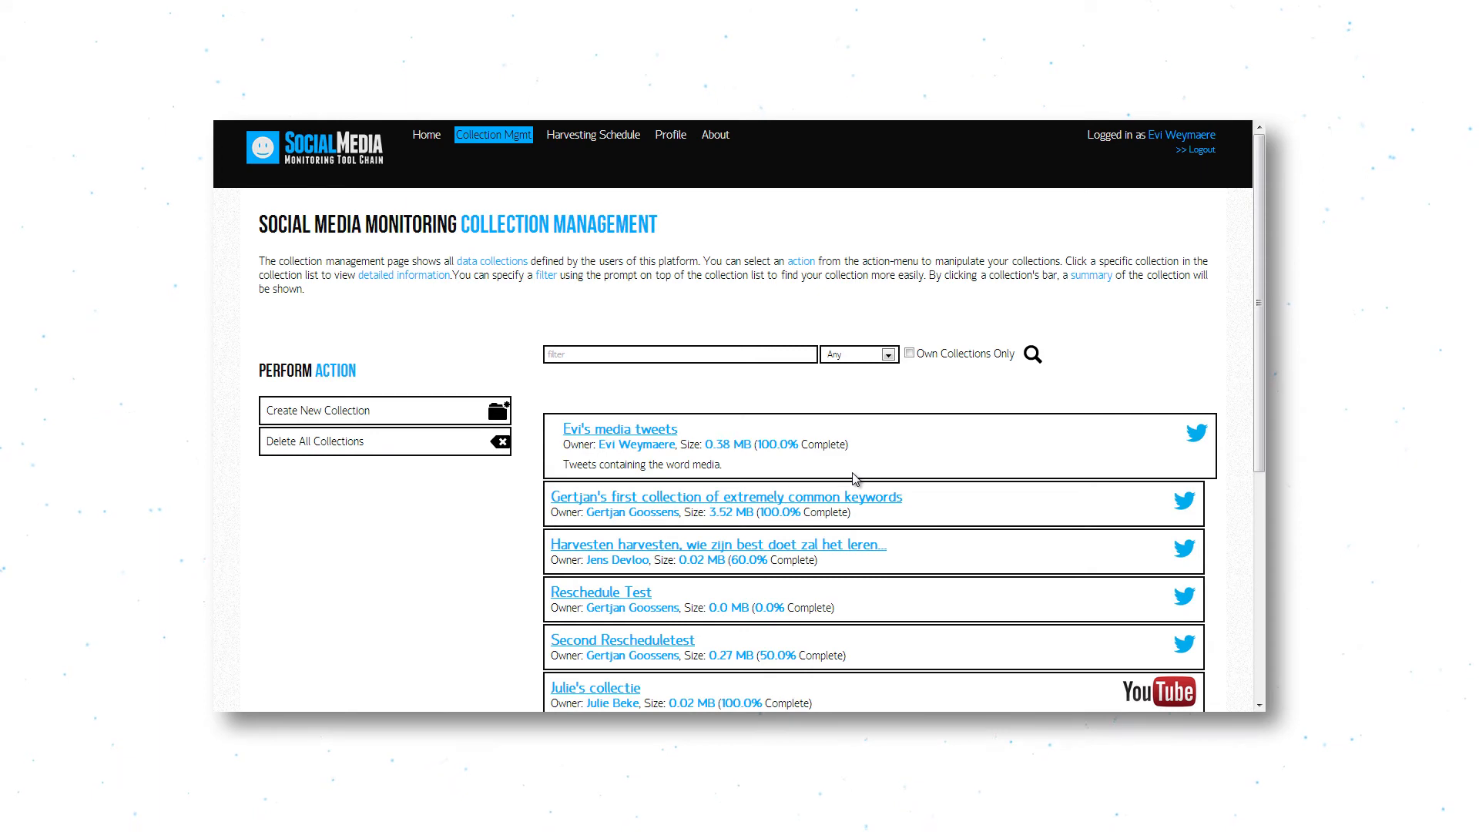
Search the media tweets collection's items for "social tool" in the Tweet field, with the operator set to Or
{"action": "left_click", "coordinate": [762, 474]}
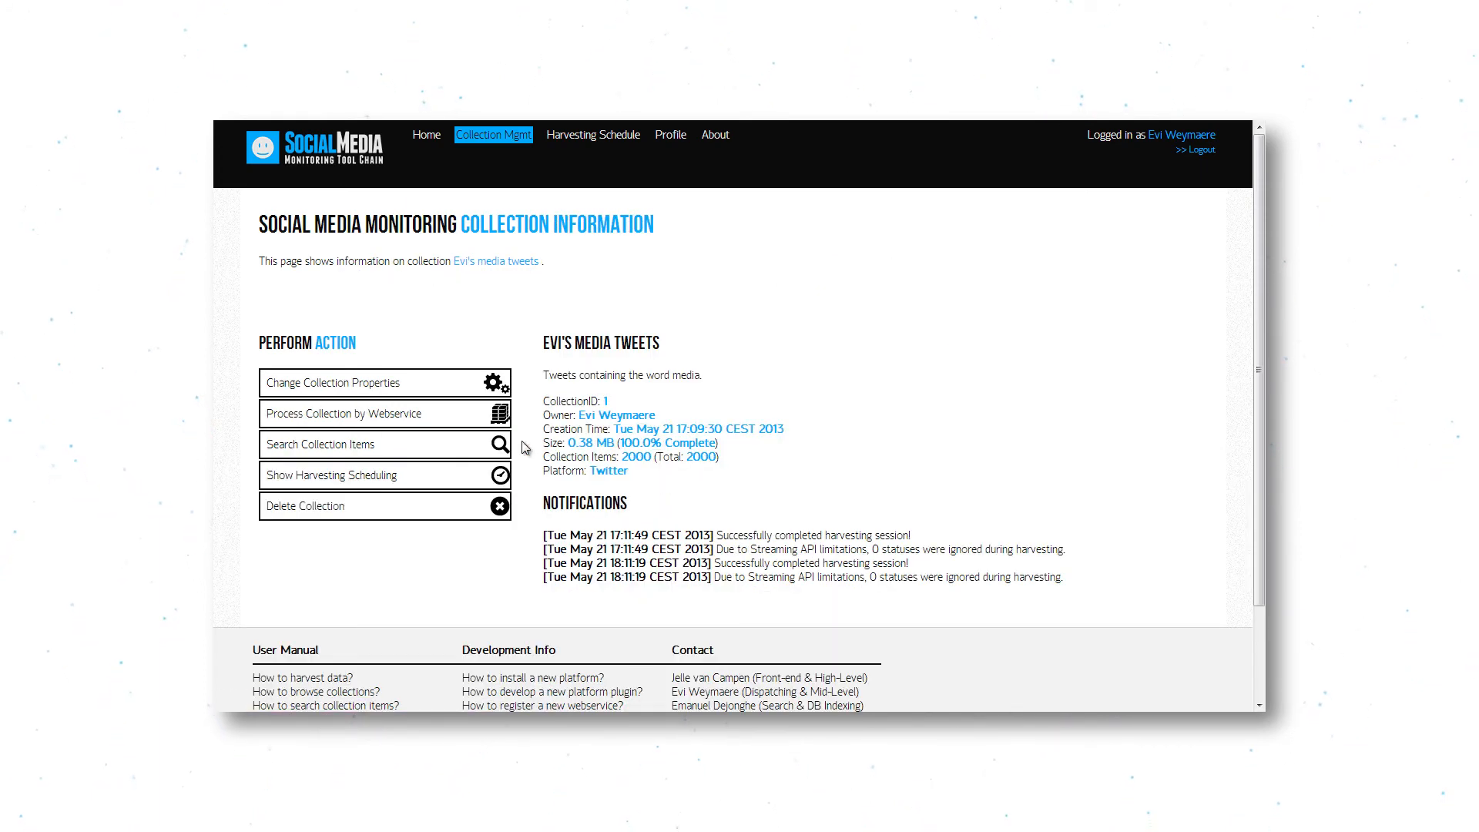
{"action": "left_click", "coordinate": [456, 449]}
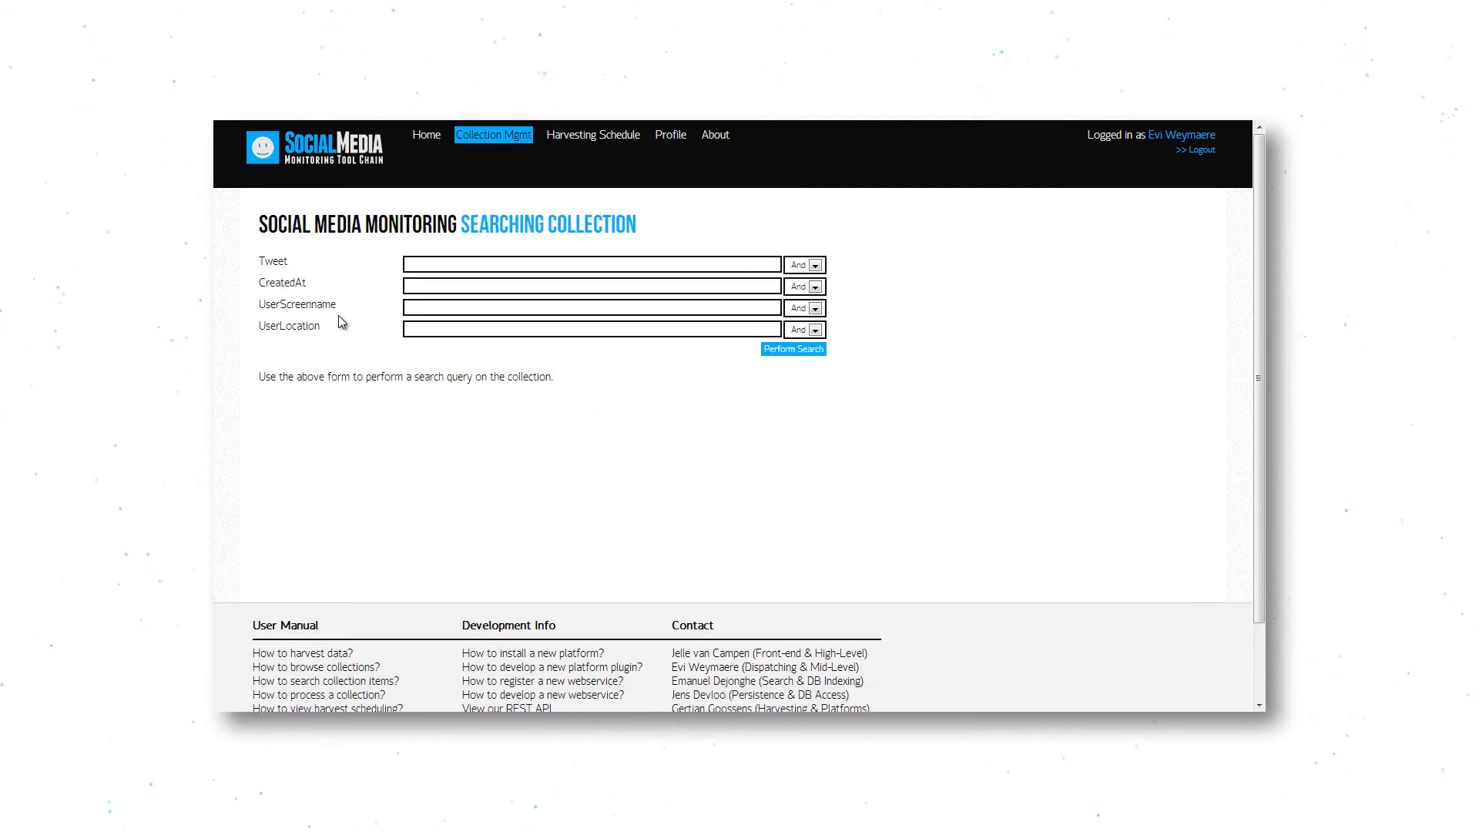
{"action": "left_click", "coordinate": [428, 263]}
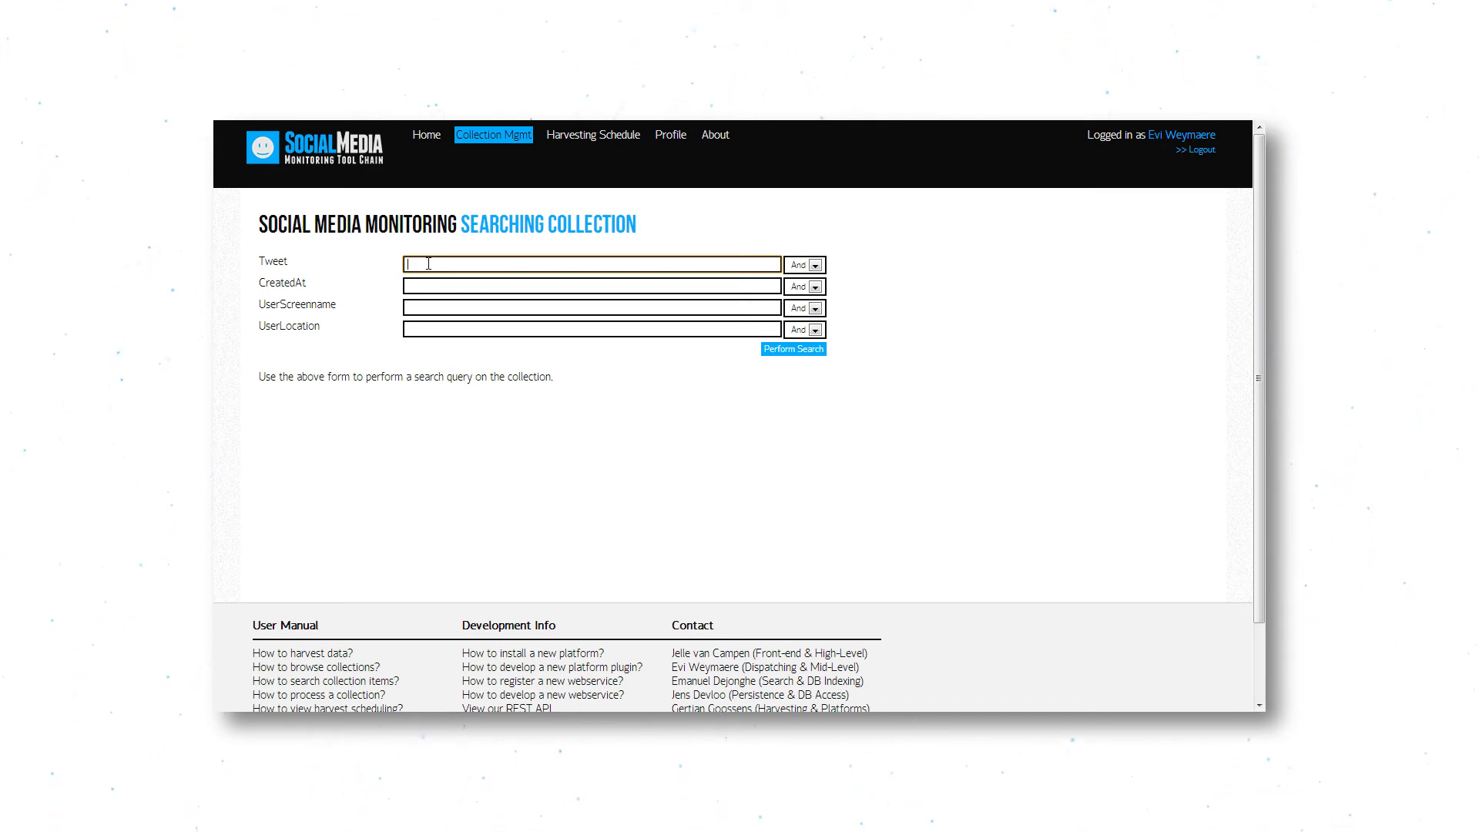
{"action": "type", "text": "social tool"}
{"action": "left_click", "coordinate": [815, 265]}
{"action": "left_click", "coordinate": [806, 291]}
{"action": "left_click", "coordinate": [811, 348]}
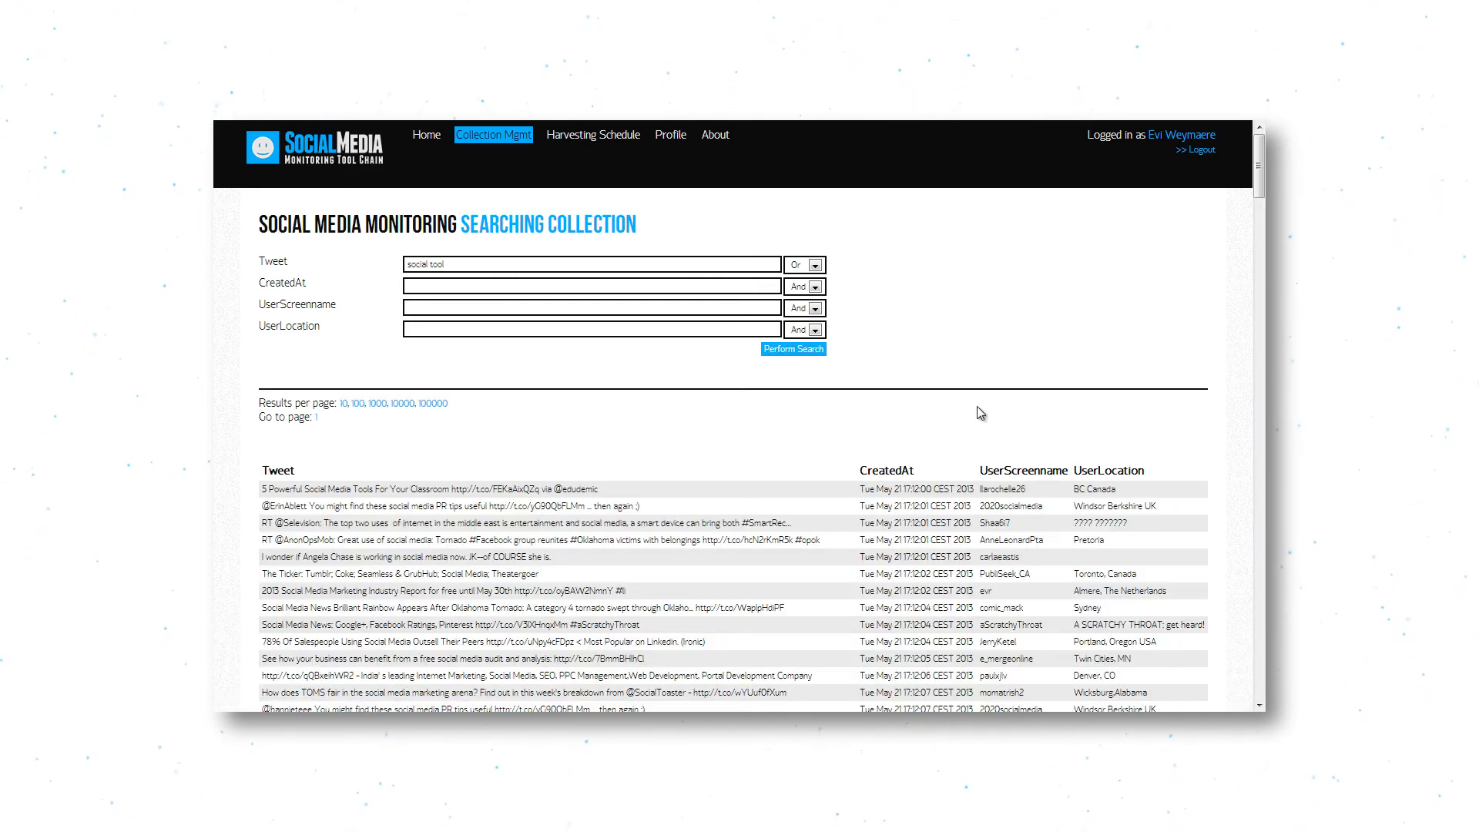
Look through the search results, show 100 results per page and go to page 3
{"action": "scroll", "coordinate": [1099, 419], "scroll_direction": "down", "scroll_amount": 6}
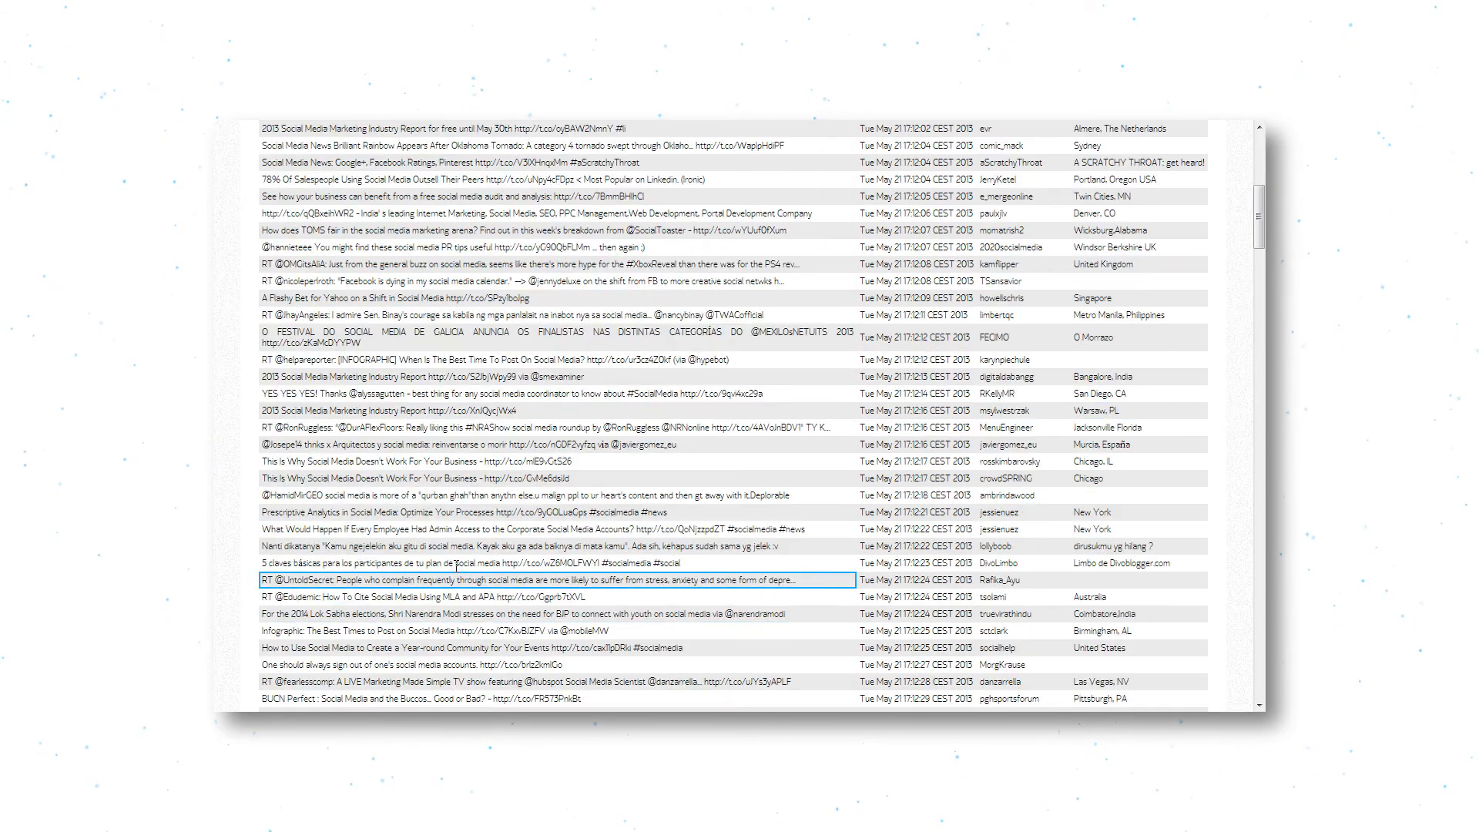
{"action": "scroll", "coordinate": [436, 444], "scroll_direction": "up", "scroll_amount": 6}
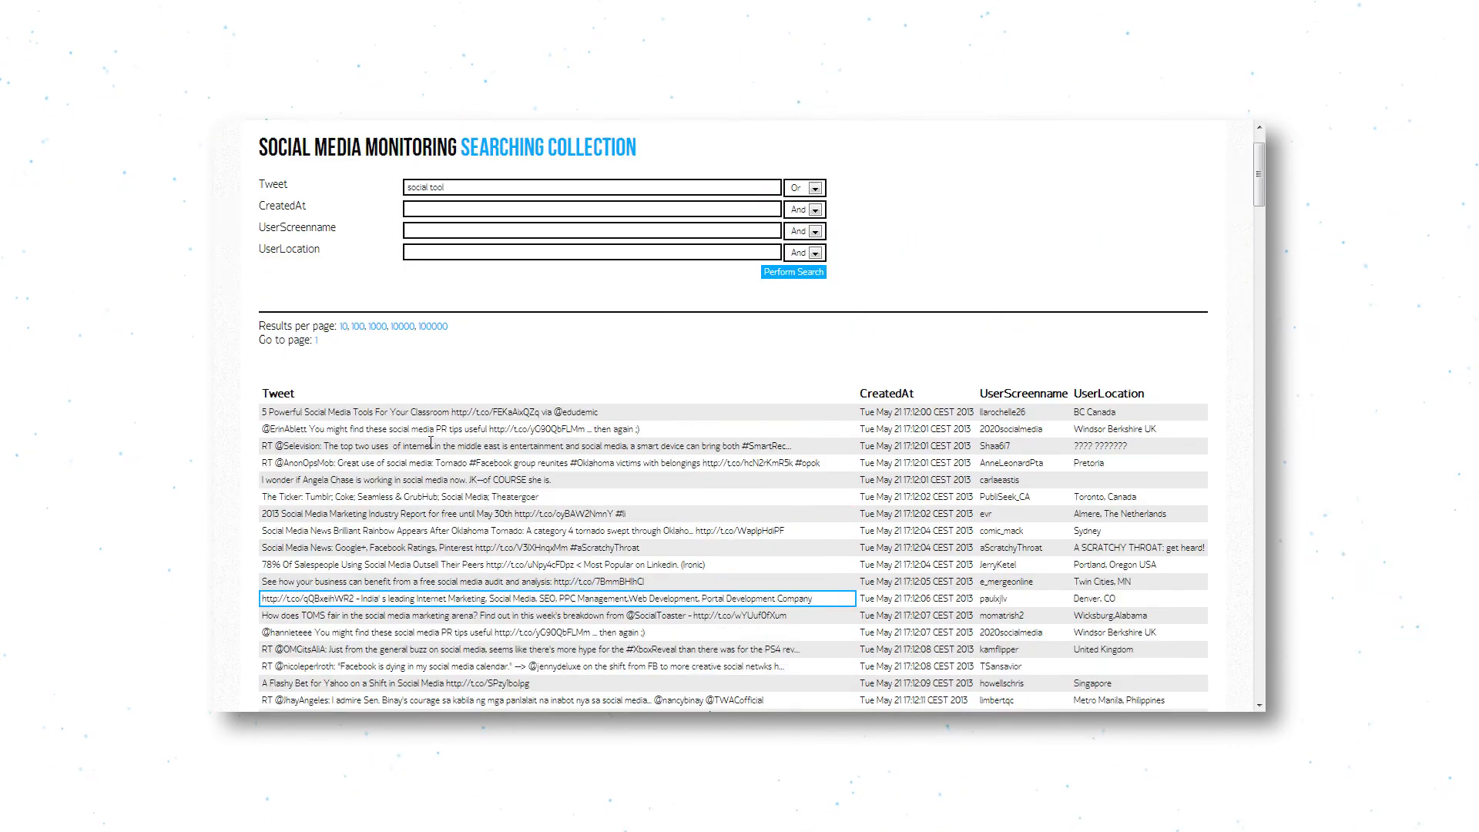
{"action": "left_click", "coordinate": [358, 403]}
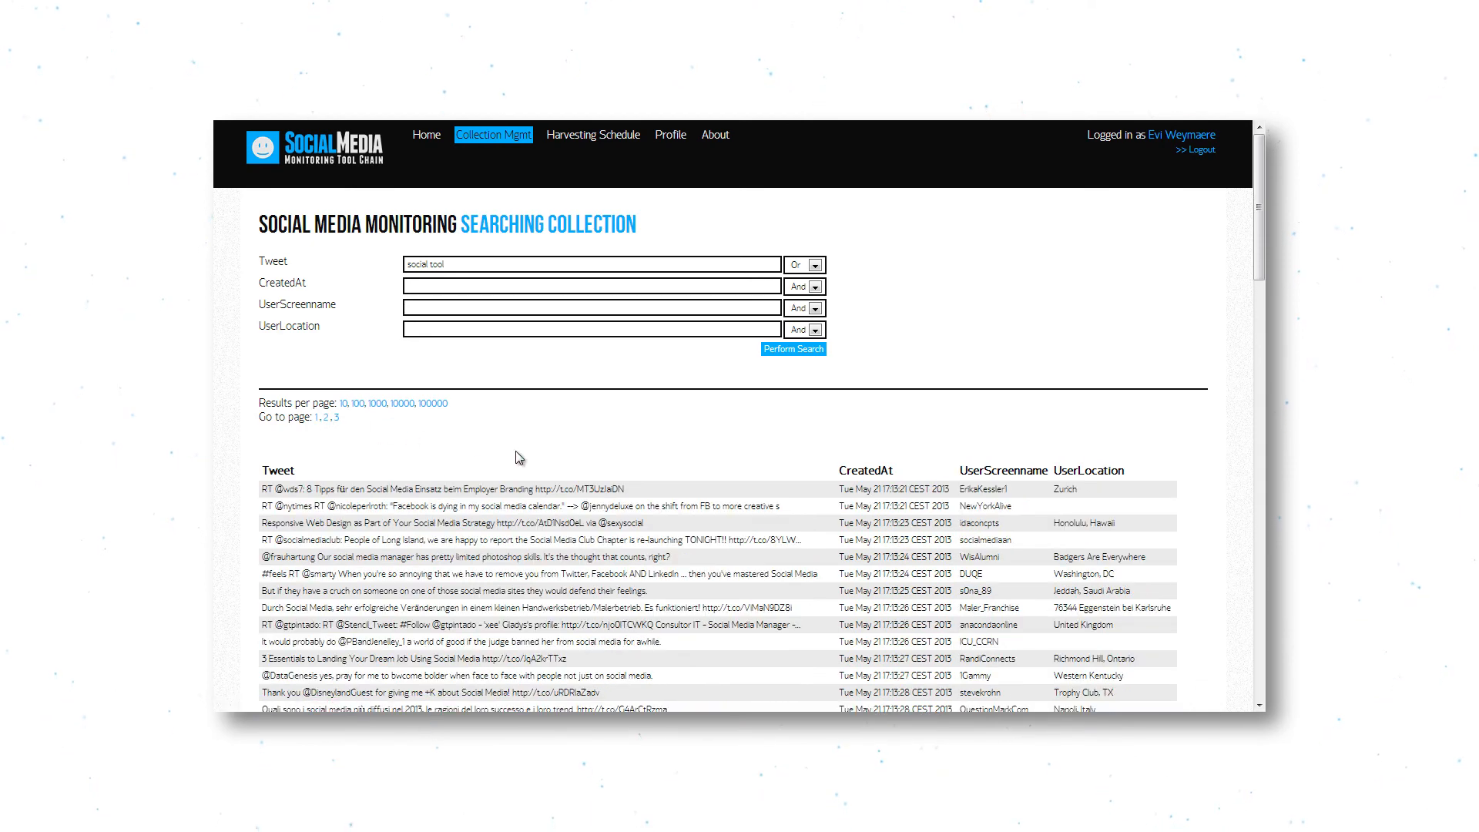
{"action": "left_click", "coordinate": [336, 417]}
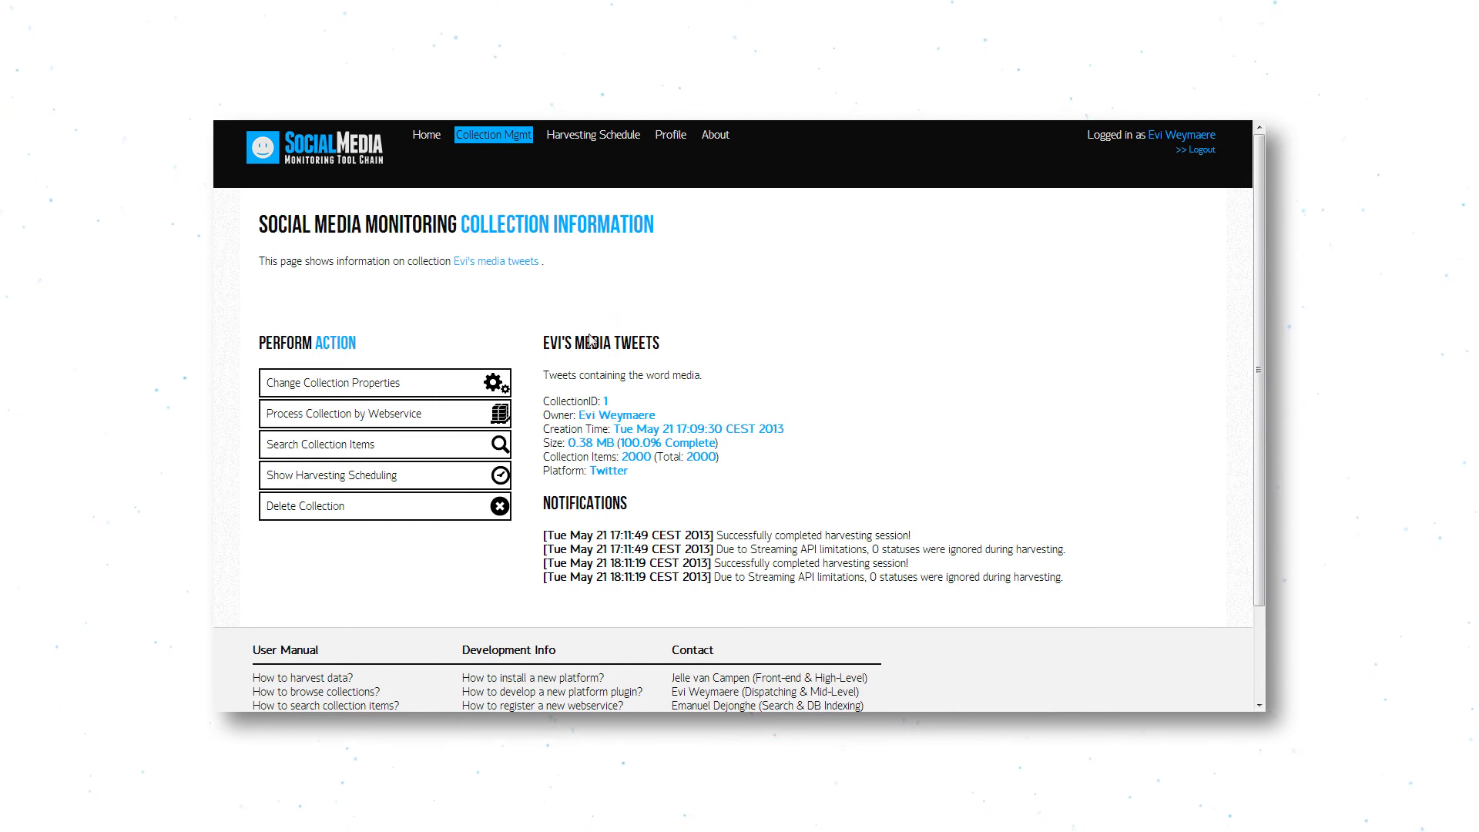
Choose to process the collection by webservice with the Export Service and continue to the field mapping
{"action": "left_click", "coordinate": [451, 421]}
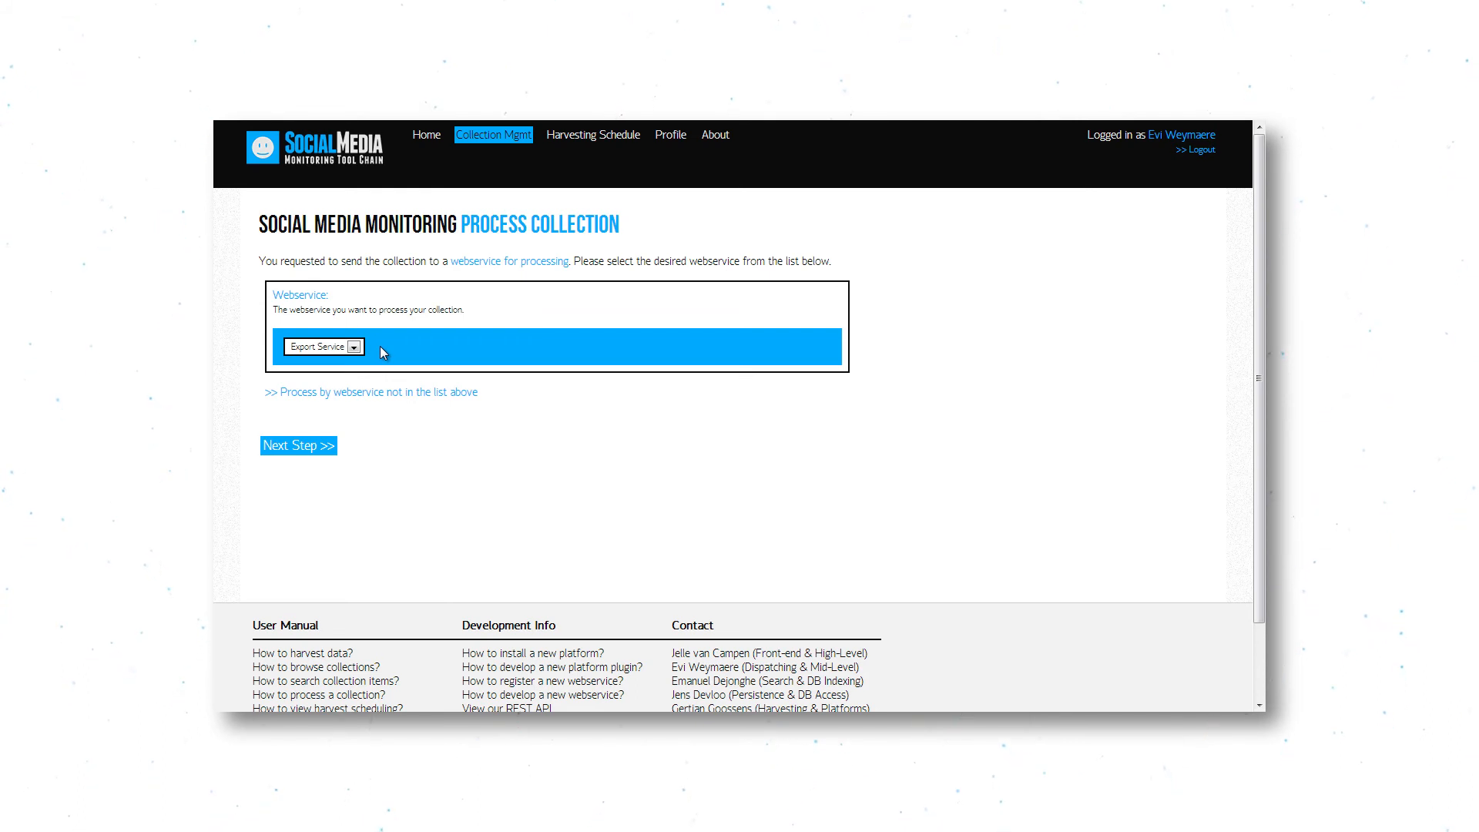
{"action": "left_click", "coordinate": [354, 347]}
{"action": "left_click", "coordinate": [355, 348]}
{"action": "left_click", "coordinate": [299, 447]}
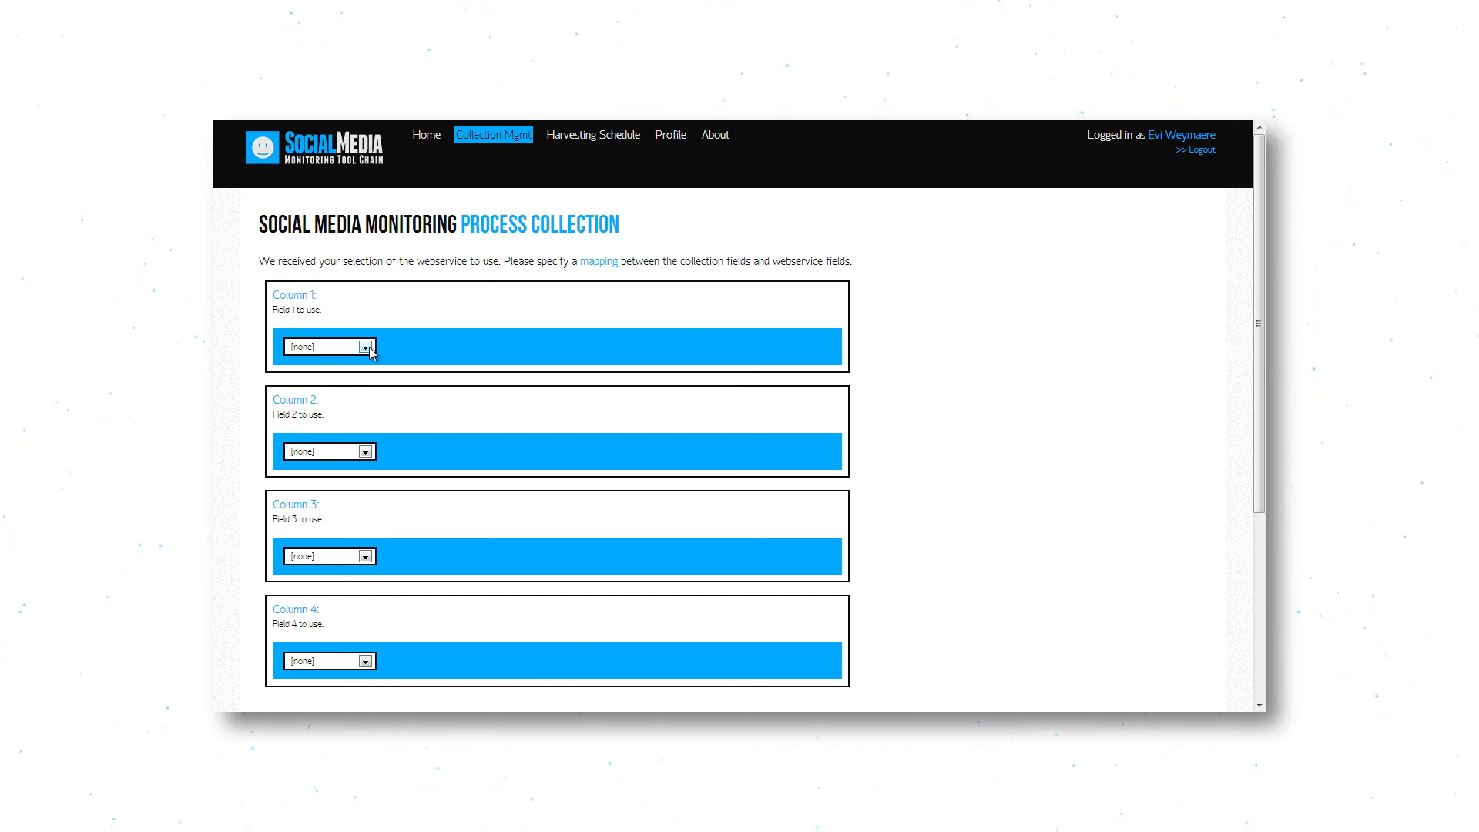
Map Column 1 to Tweet, Column 2 to CreatedAt, Column 3 to UserScreenname and Column 4 to UserLocation
{"action": "left_click", "coordinate": [368, 347]}
{"action": "left_click", "coordinate": [367, 373]}
{"action": "left_click", "coordinate": [365, 452]}
{"action": "left_click", "coordinate": [367, 489]}
{"action": "left_click", "coordinate": [365, 556]}
{"action": "left_click", "coordinate": [365, 604]}
{"action": "left_click", "coordinate": [366, 661]}
{"action": "left_click", "coordinate": [363, 645]}
Perform the processing with the mapped columns and download the resulting CSV file
{"action": "scroll", "coordinate": [504, 593], "scroll_direction": "down", "scroll_amount": 2}
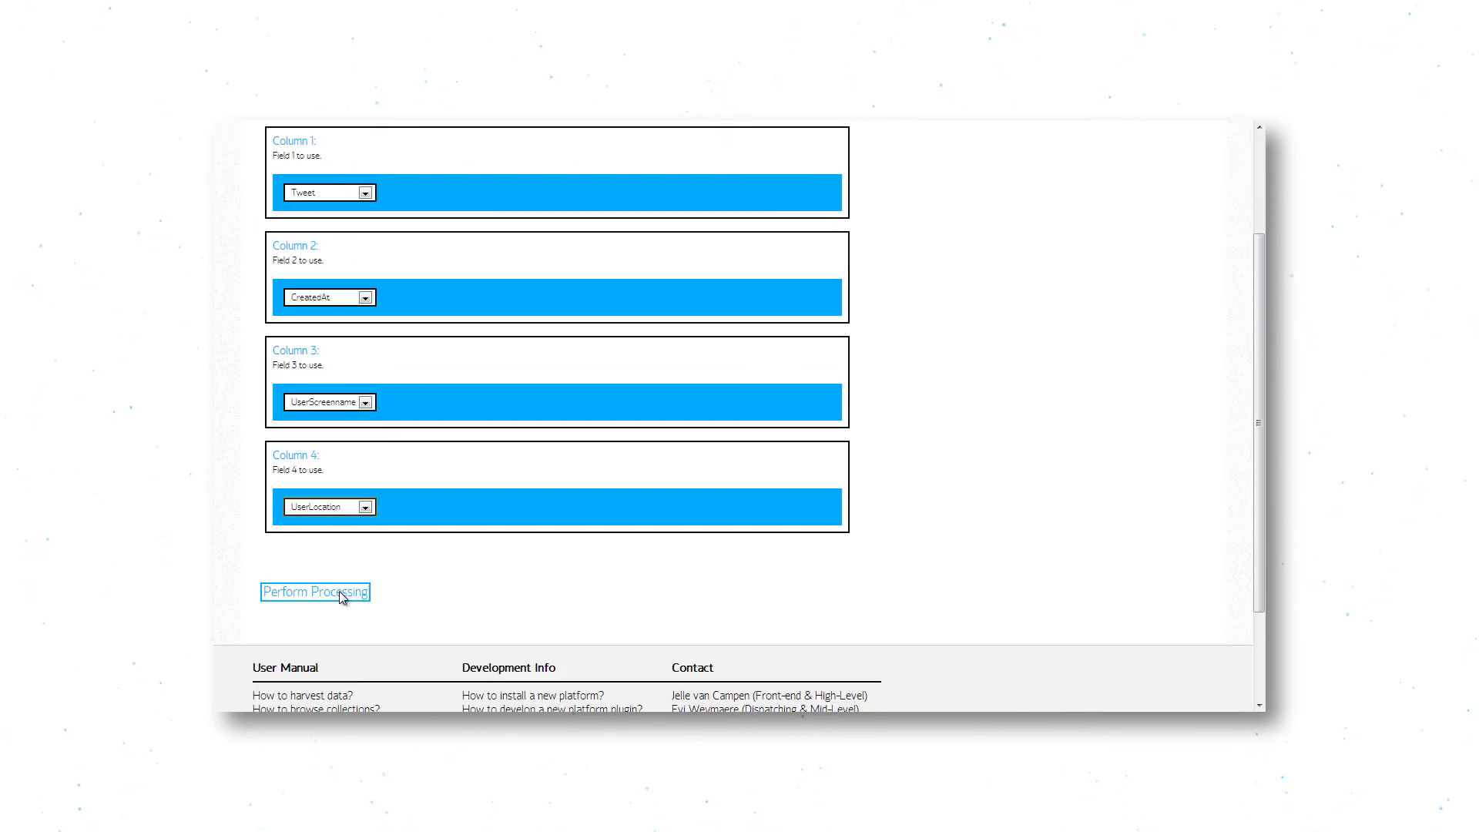
{"action": "left_click", "coordinate": [340, 592]}
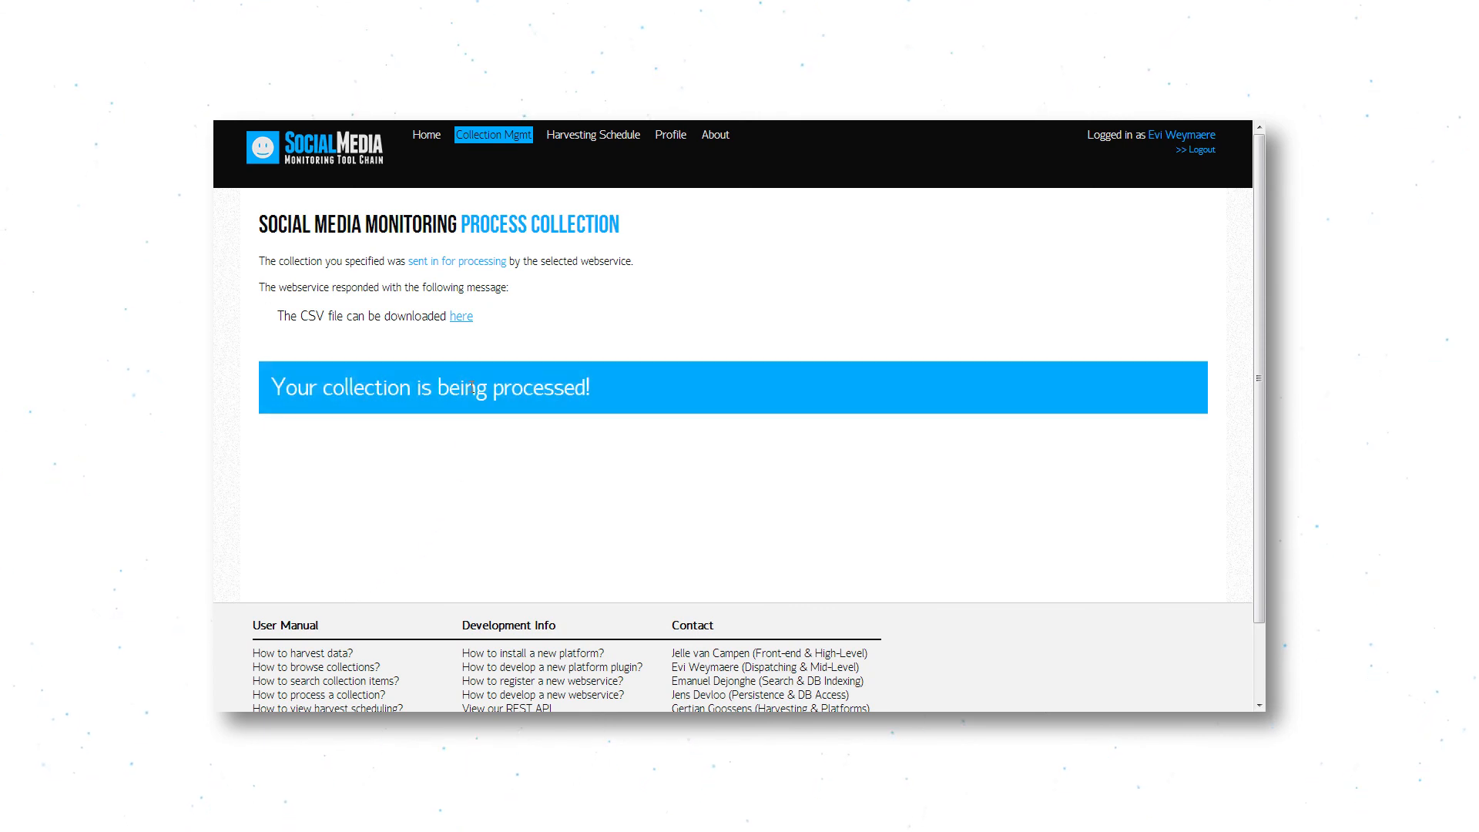
{"action": "left_click", "coordinate": [461, 318]}
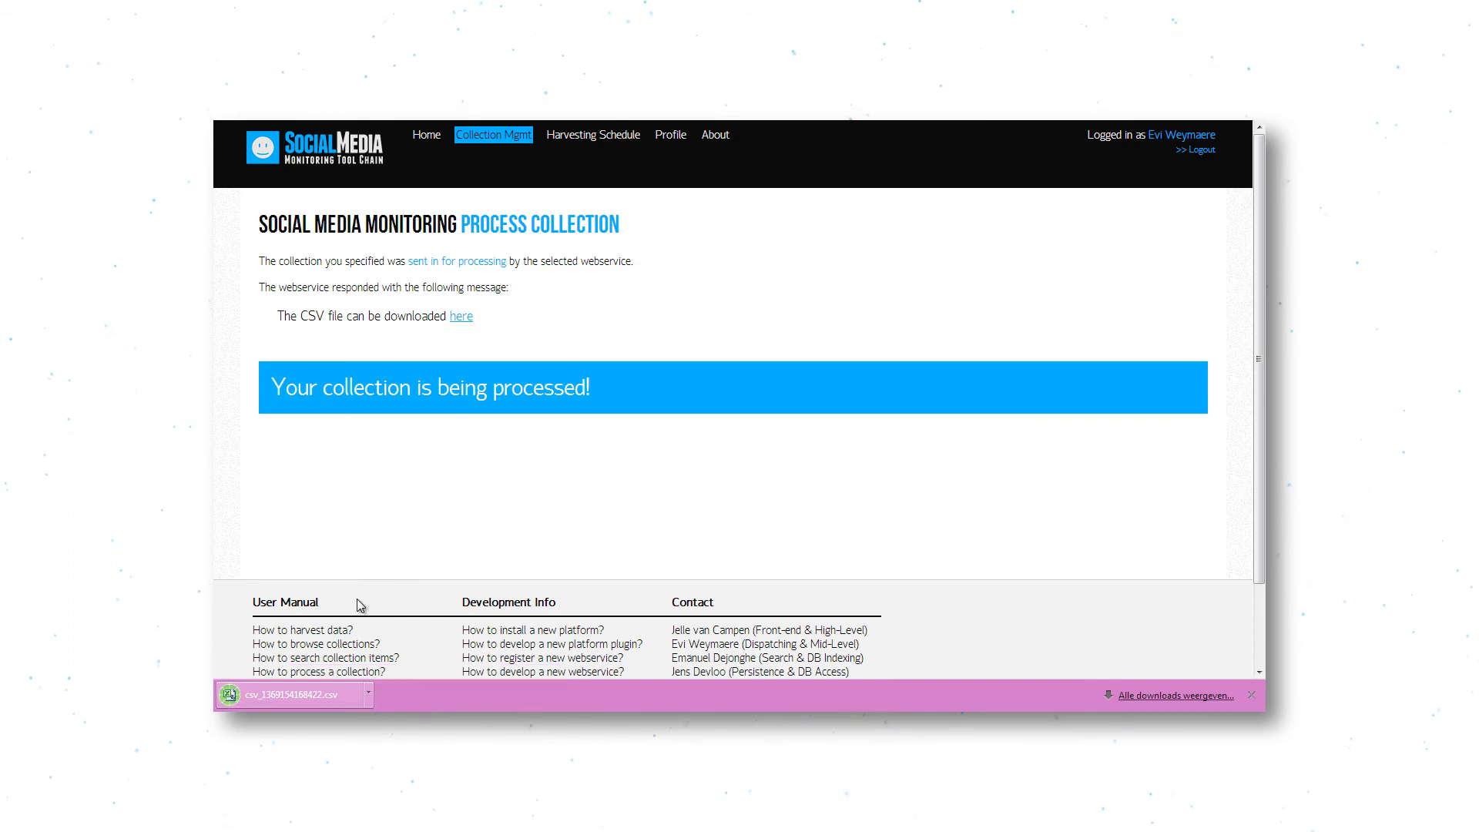